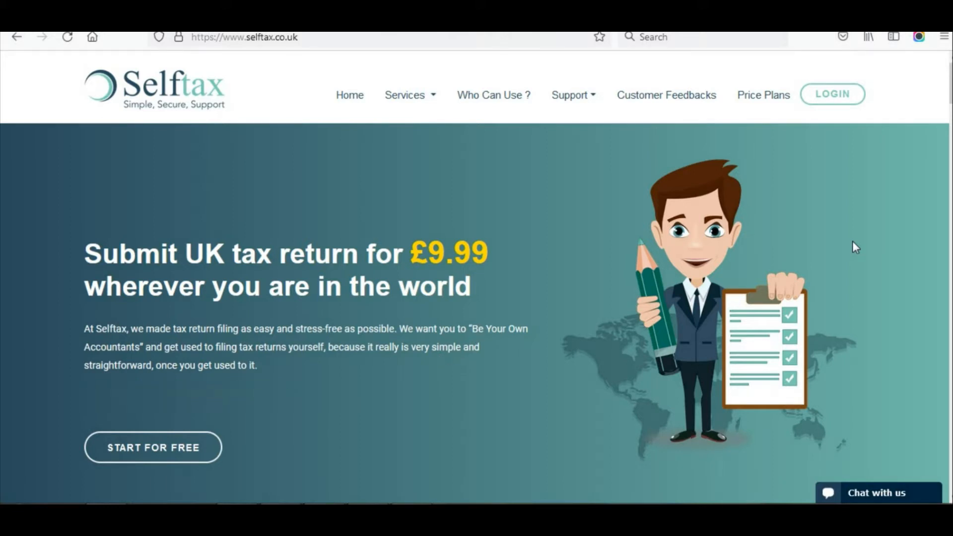
# Step: View the login form, the free account registration form and the live support chat, closing each one
pyautogui.click(827, 98)
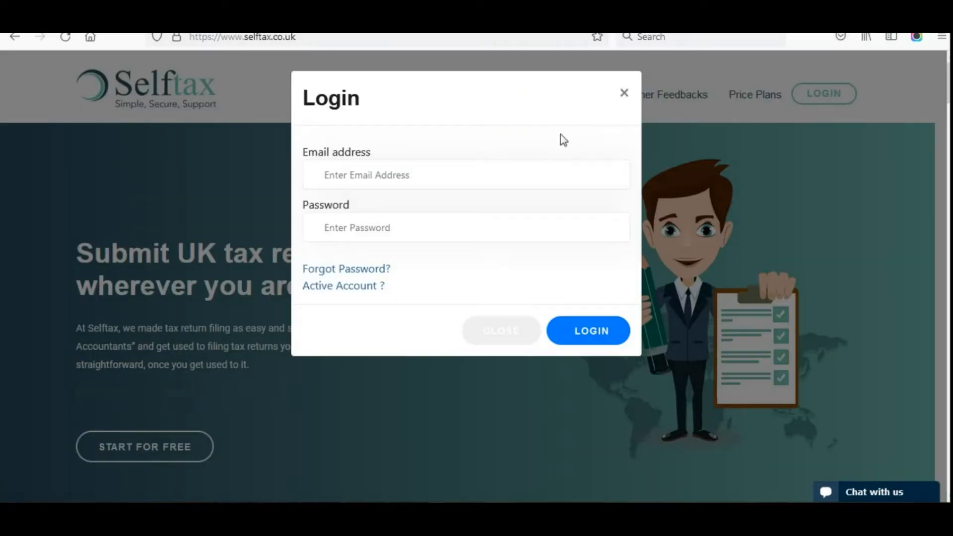
pyautogui.click(626, 95)
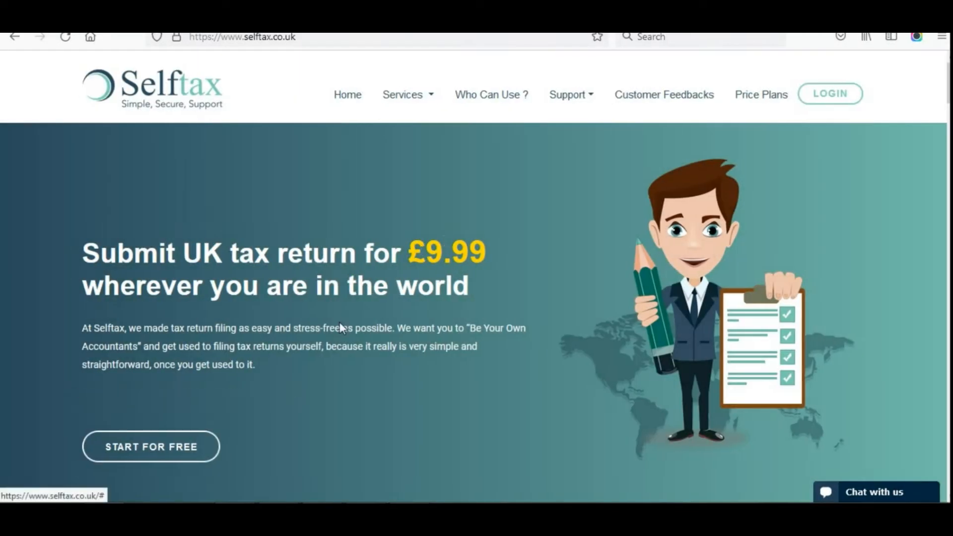
pyautogui.click(153, 452)
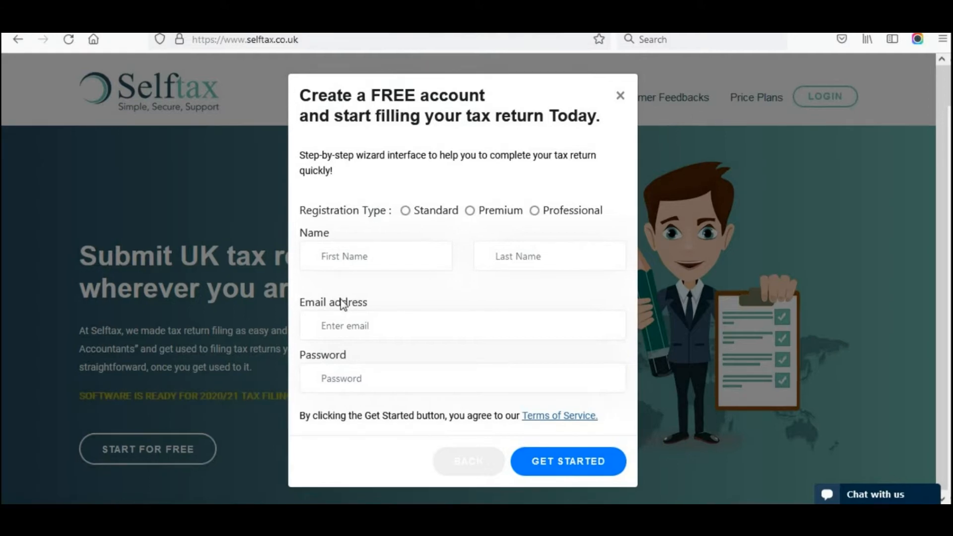
pyautogui.click(619, 99)
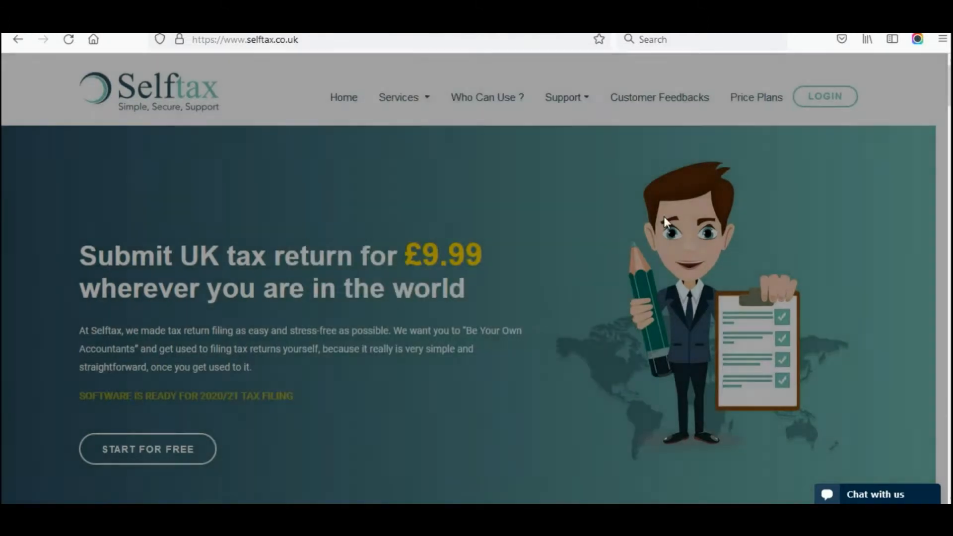
pyautogui.click(863, 497)
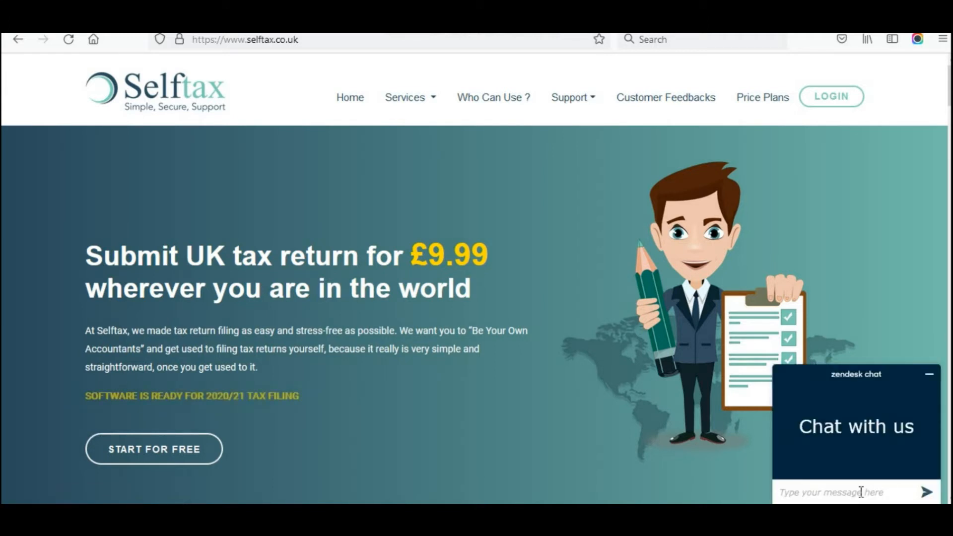
pyautogui.click(930, 375)
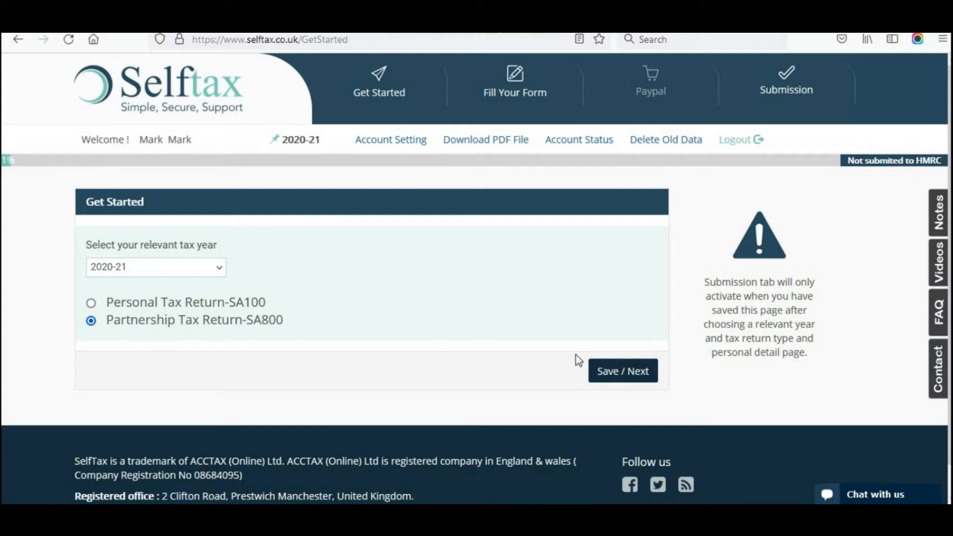
# Step: Save the 2020-21 Partnership Tax Return-SA800 selection and the partnership's business details
pyautogui.click(619, 372)
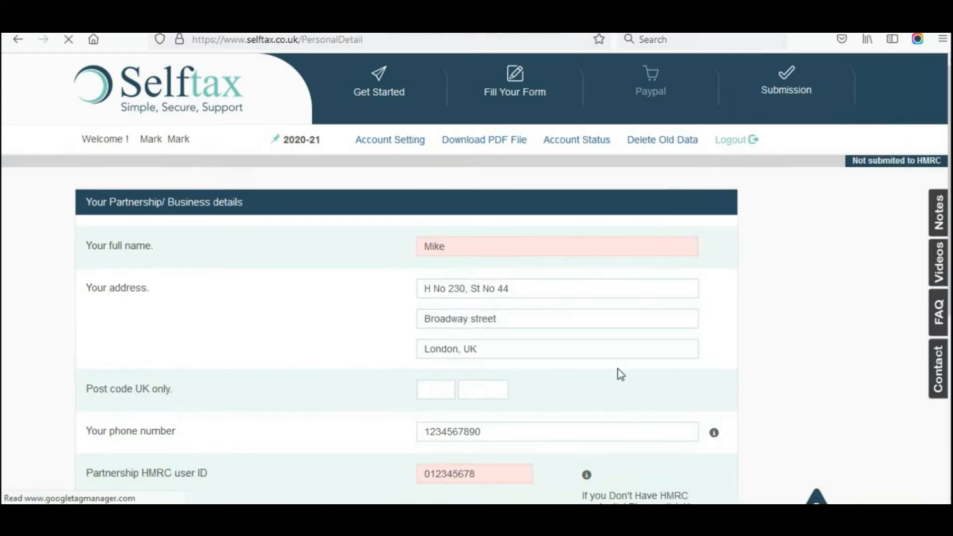
pyautogui.scroll(-5, 620, 374)
pyautogui.scroll(-5, 619, 373)
pyautogui.click(703, 353)
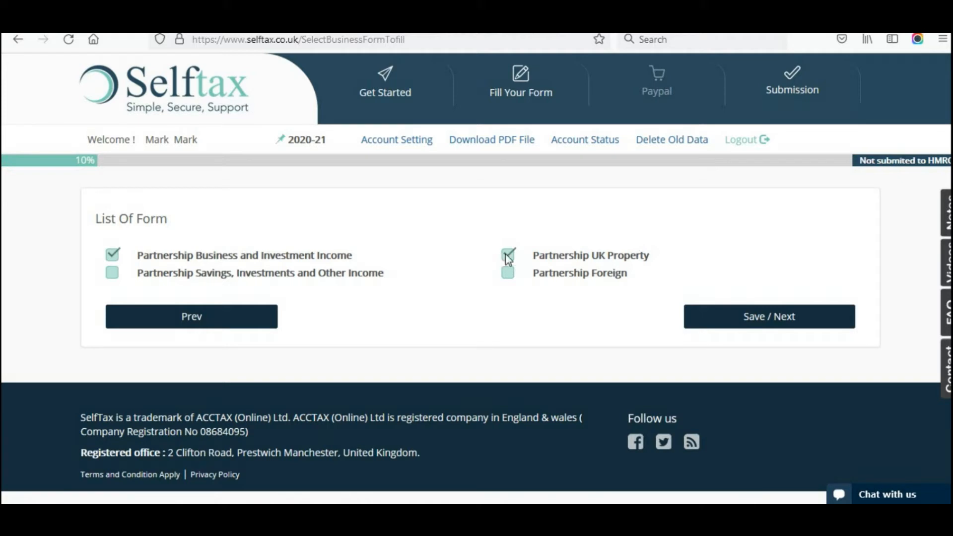
# Step: Save the Partnership Business and Investment Income and Partnership UK Property form selection and review Questions 1 to 6
pyautogui.click(721, 330)
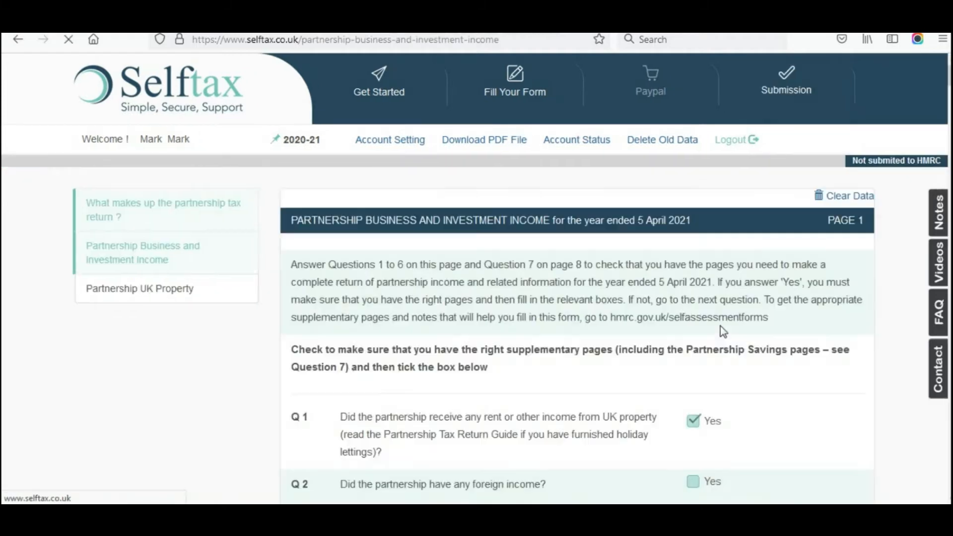
pyautogui.scroll(-3, 722, 331)
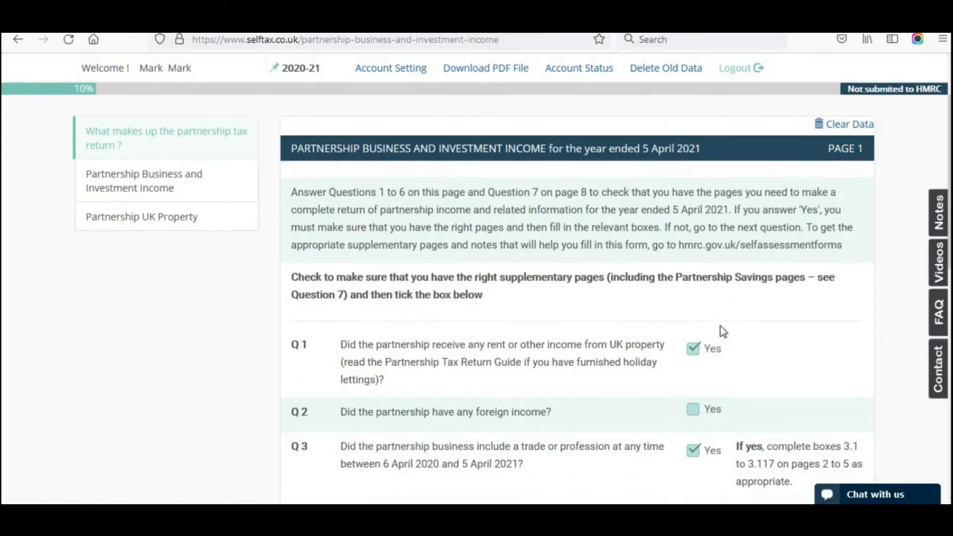
pyautogui.scroll(-5, 722, 331)
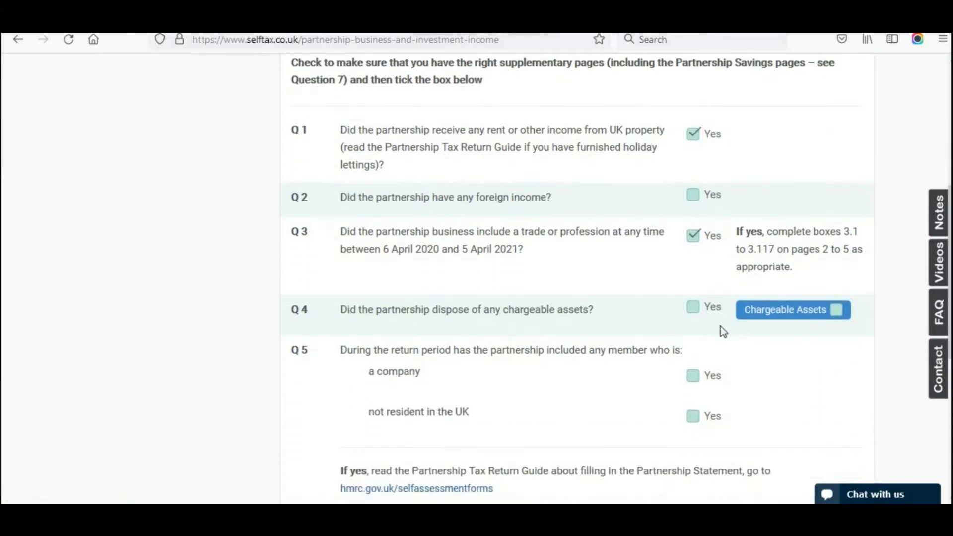
pyautogui.scroll(-1, 722, 331)
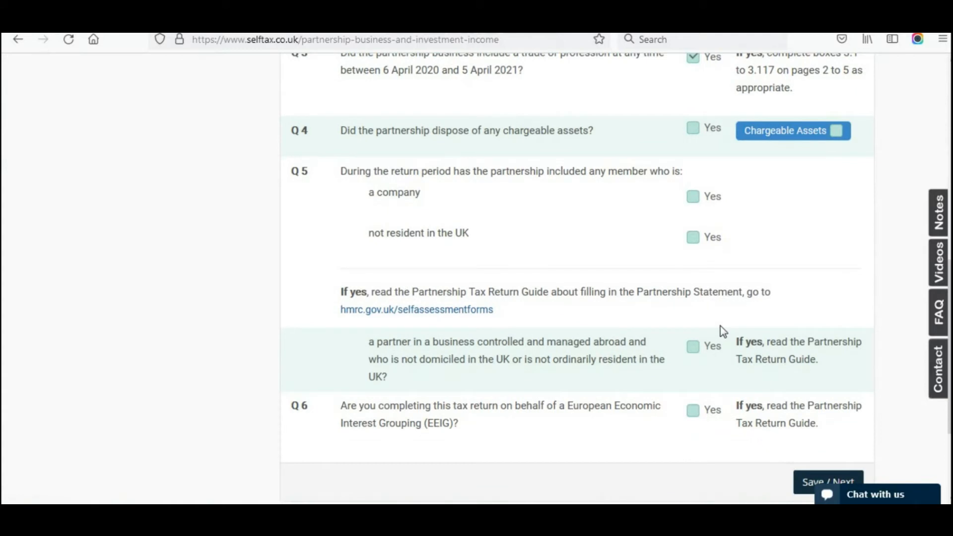
pyautogui.scroll(-3, 723, 331)
pyautogui.scroll(8, 720, 326)
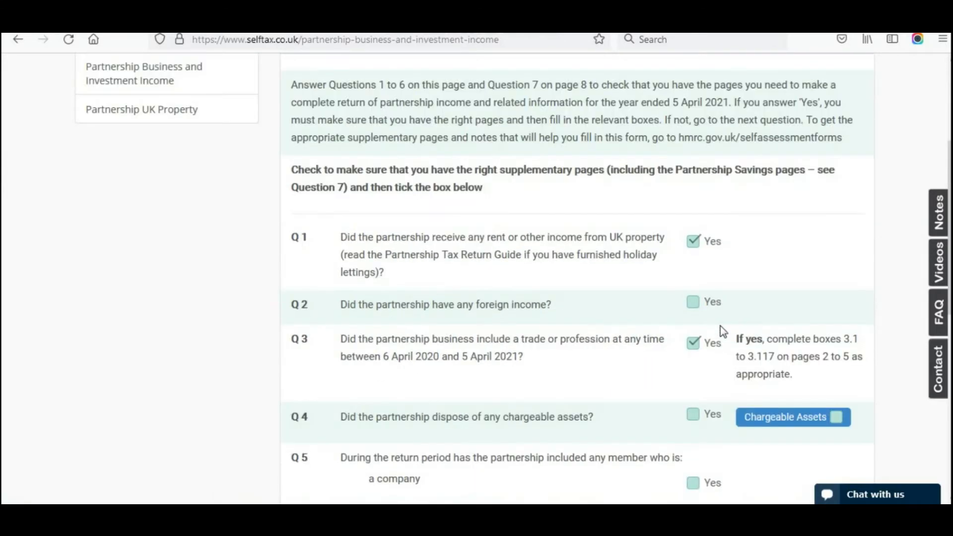
pyautogui.scroll(2, 719, 325)
pyautogui.scroll(2, 721, 328)
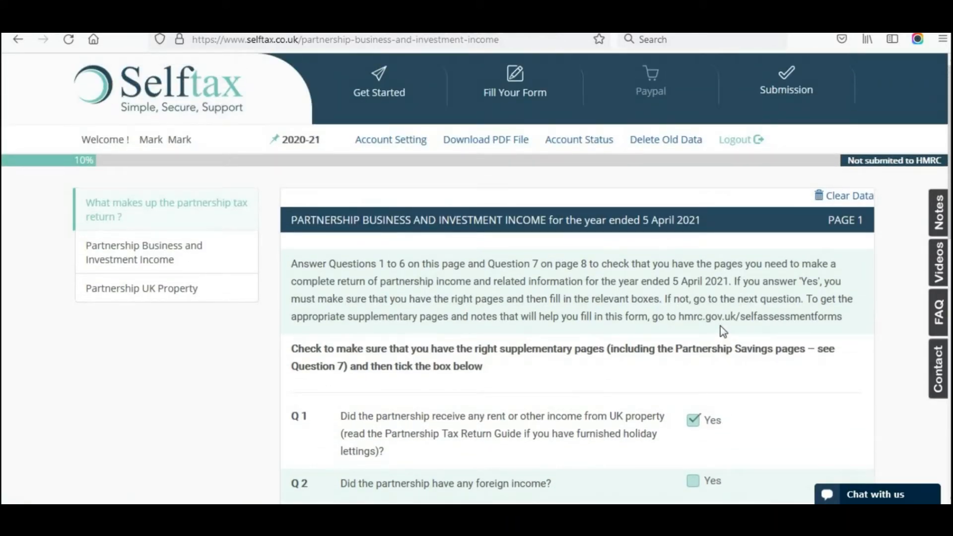
# Step: Open the Partnership UK Property form, check the partnership details and return period, and save the page
pyautogui.click(203, 293)
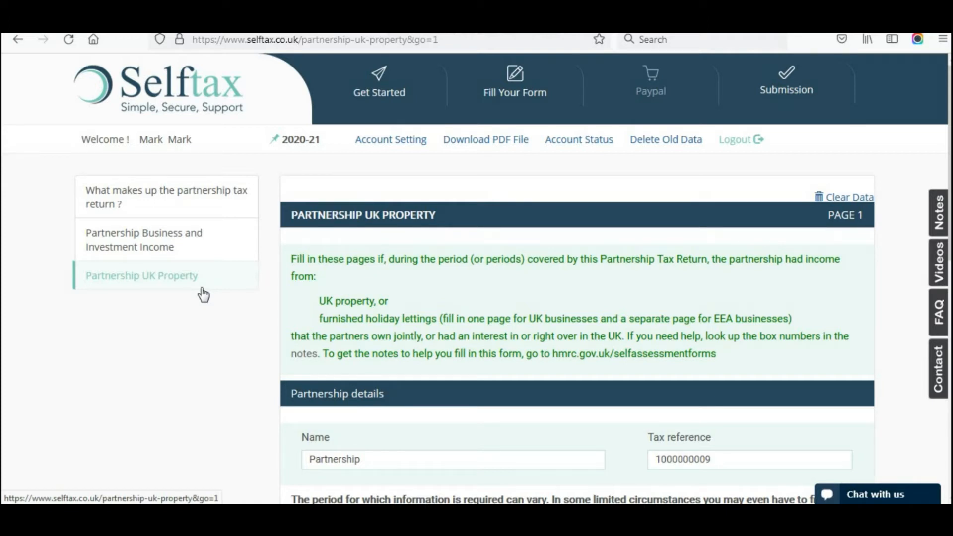
pyautogui.scroll(-5, 204, 295)
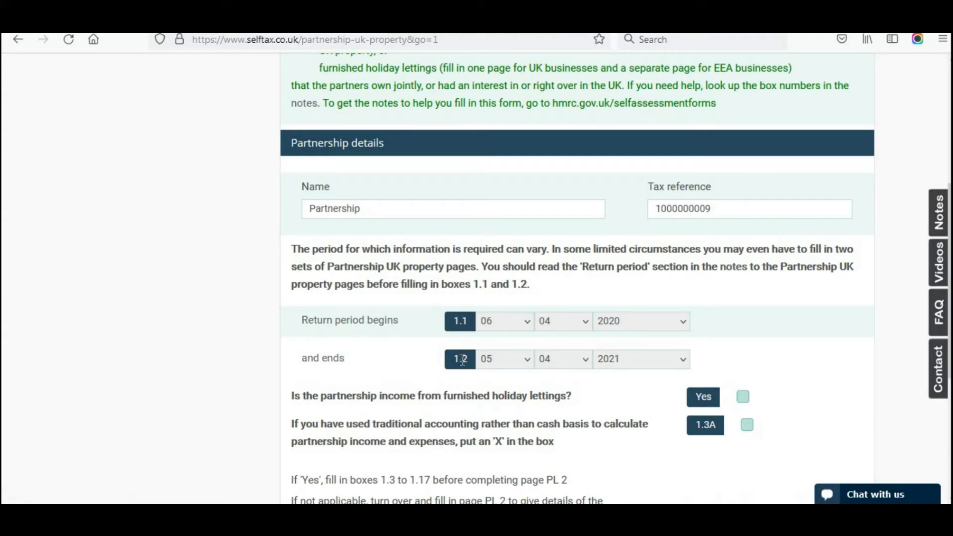
pyautogui.scroll(-3, 469, 362)
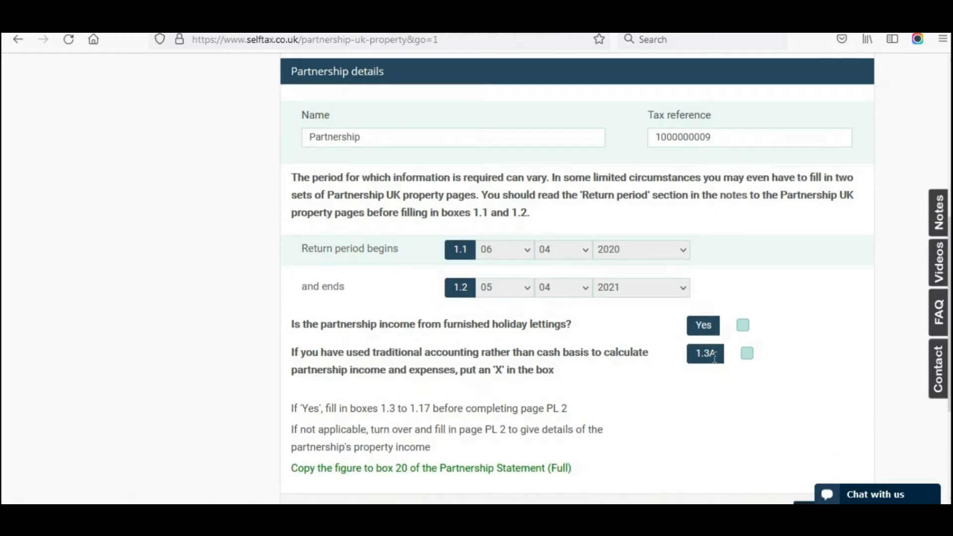
pyautogui.scroll(-3, 713, 354)
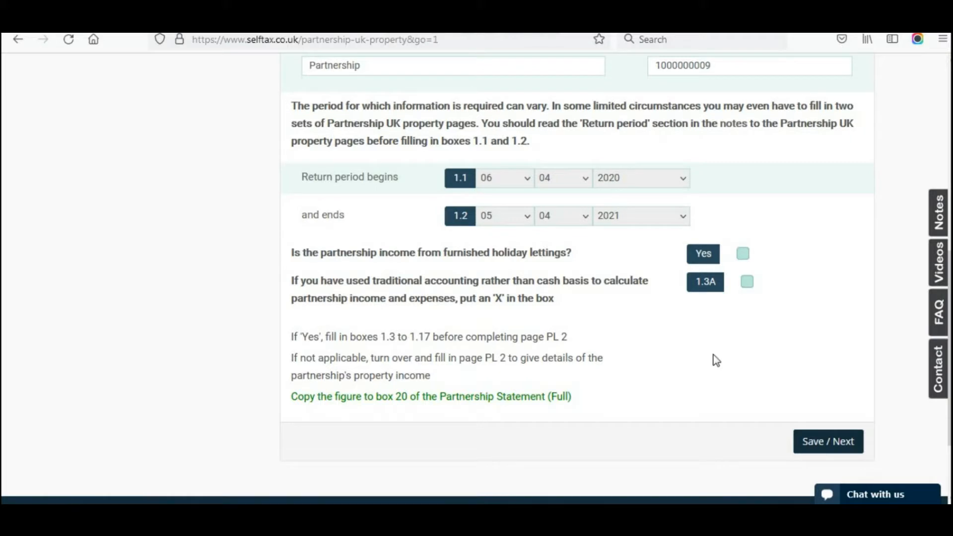
pyautogui.scroll(-3, 717, 360)
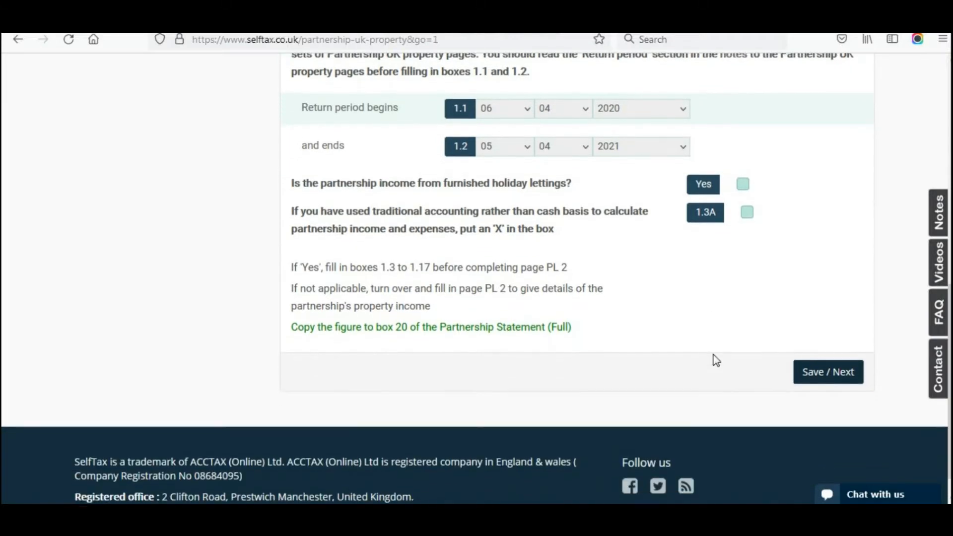
pyautogui.click(830, 383)
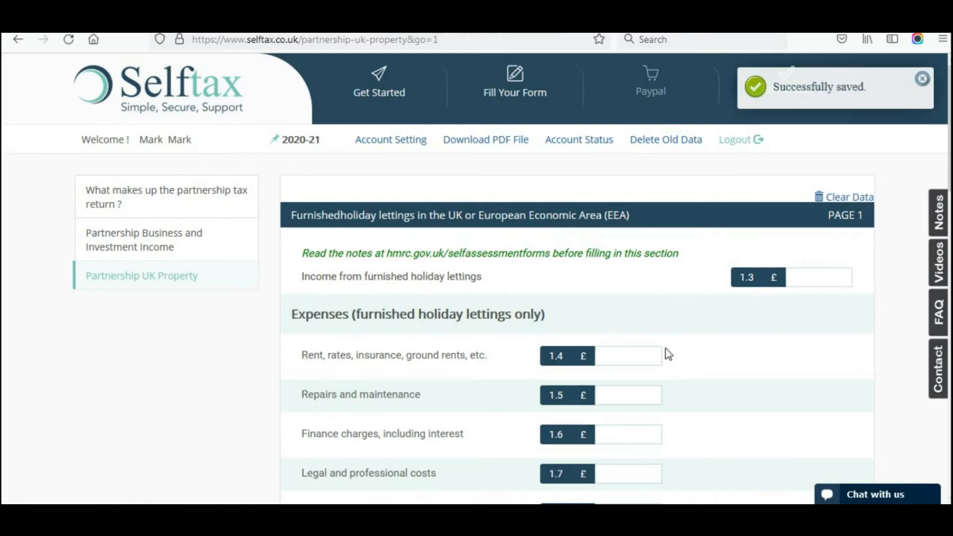
# Step: Look through the furnished holiday lettings boxes 1.3 to 1.20 and save the page without making entries
pyautogui.scroll(-1, 669, 354)
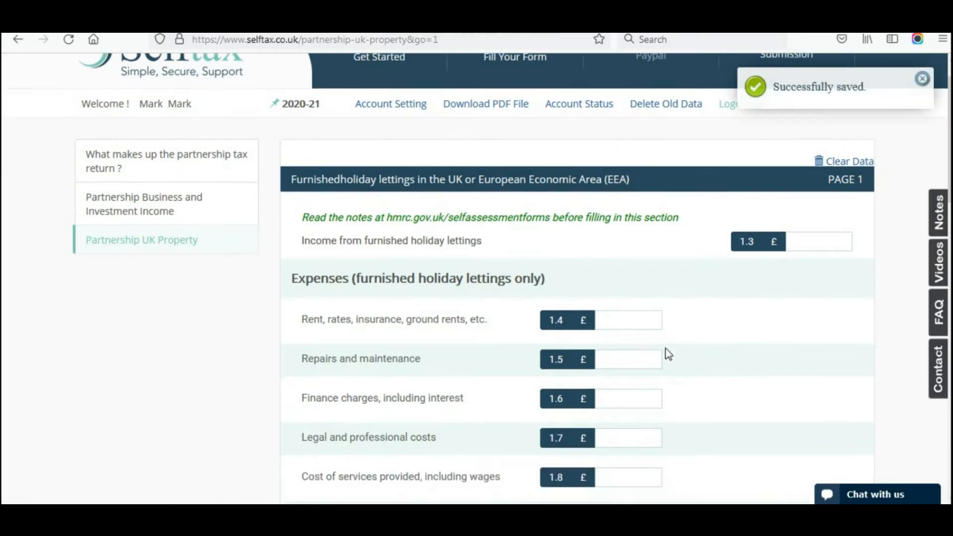
pyautogui.scroll(-10, 669, 354)
pyautogui.scroll(-10, 669, 354)
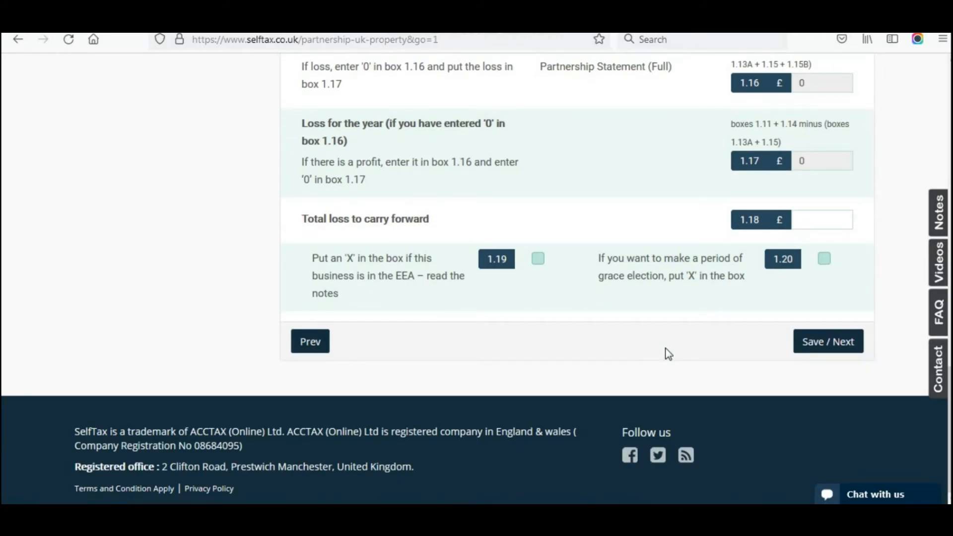
pyautogui.click(862, 357)
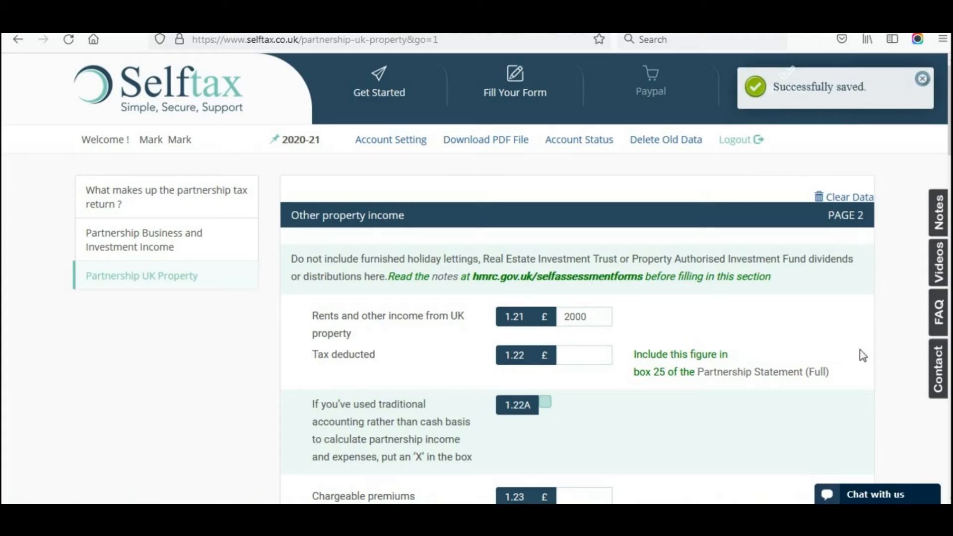
# Step: Review the income, expense and tax adjustment boxes on the Other property income page
pyautogui.scroll(-3, 860, 349)
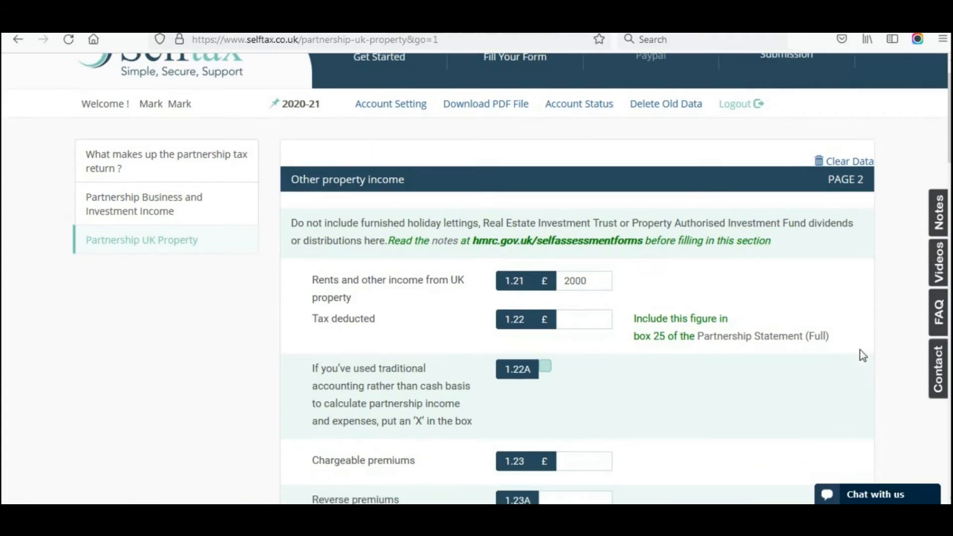
pyautogui.scroll(-5, 859, 350)
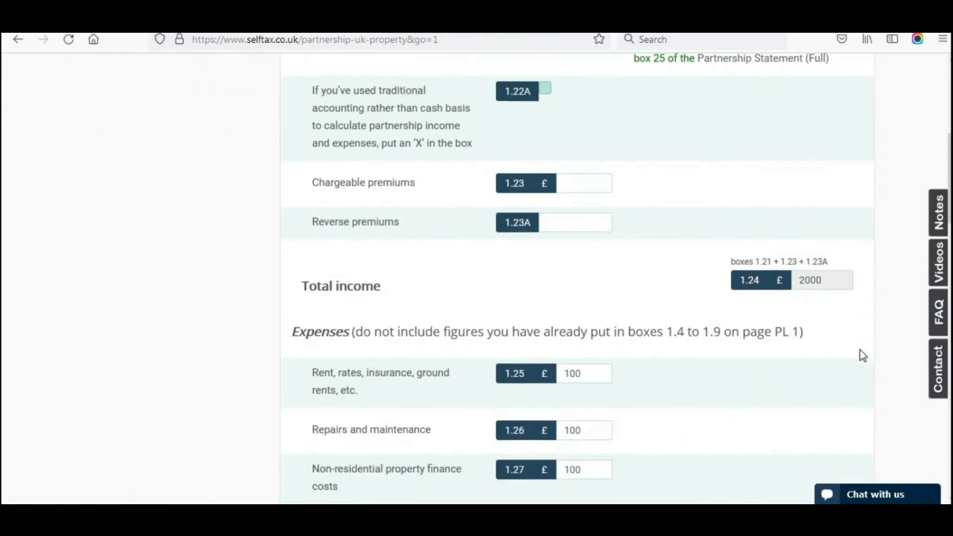
pyautogui.scroll(-3, 860, 350)
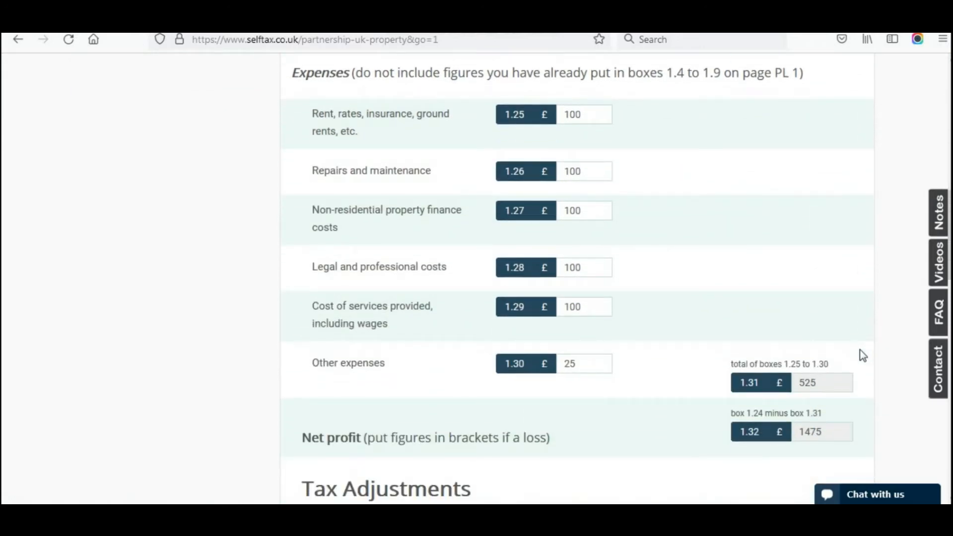
pyautogui.scroll(-3, 863, 355)
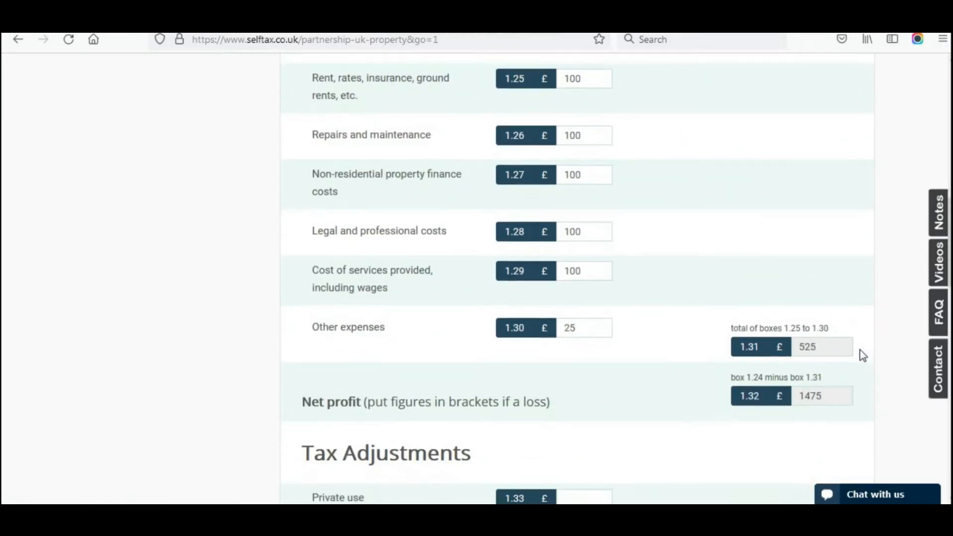
pyautogui.scroll(-9, 863, 355)
pyautogui.scroll(9, 863, 355)
pyautogui.scroll(20, 862, 355)
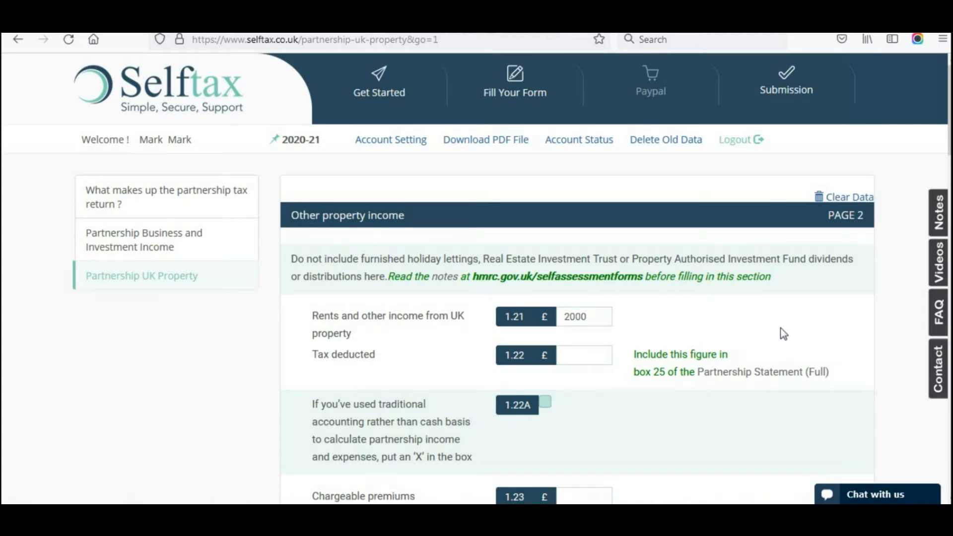
# Step: Check the Tax deducted box 1.22 and examine the remaining boxes through Residential property finance costs in box 1.40
pyautogui.click(575, 353)
pyautogui.click(576, 353)
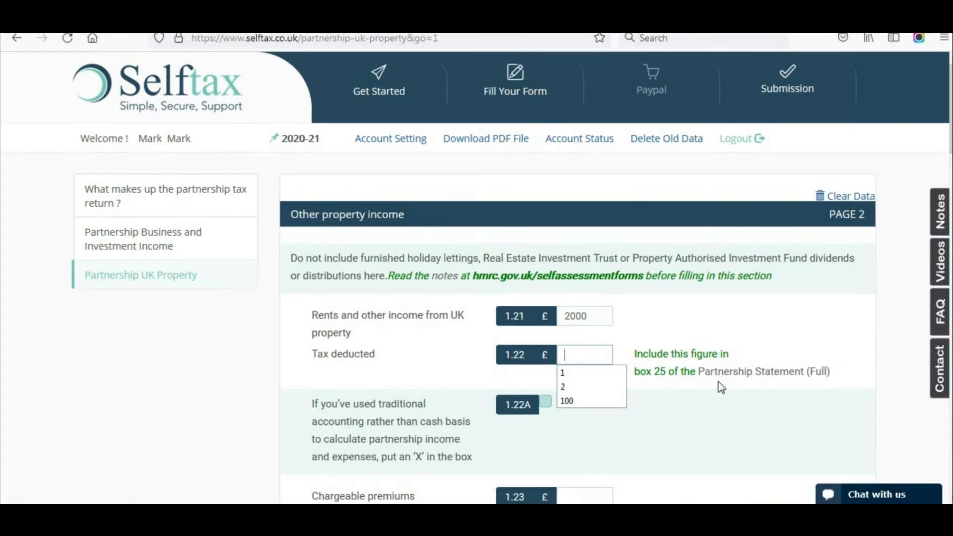
pyautogui.click(703, 405)
pyautogui.scroll(-3, 703, 404)
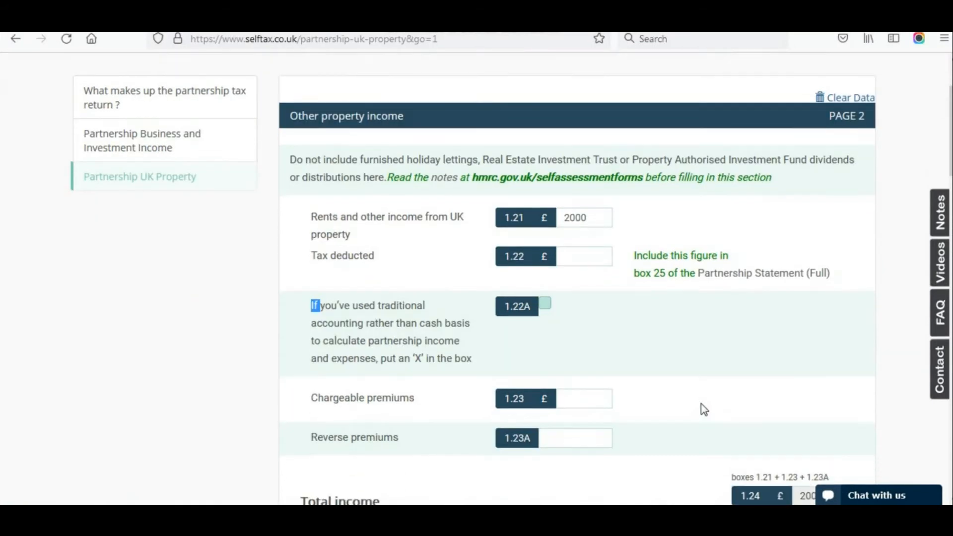
pyautogui.scroll(-4, 704, 409)
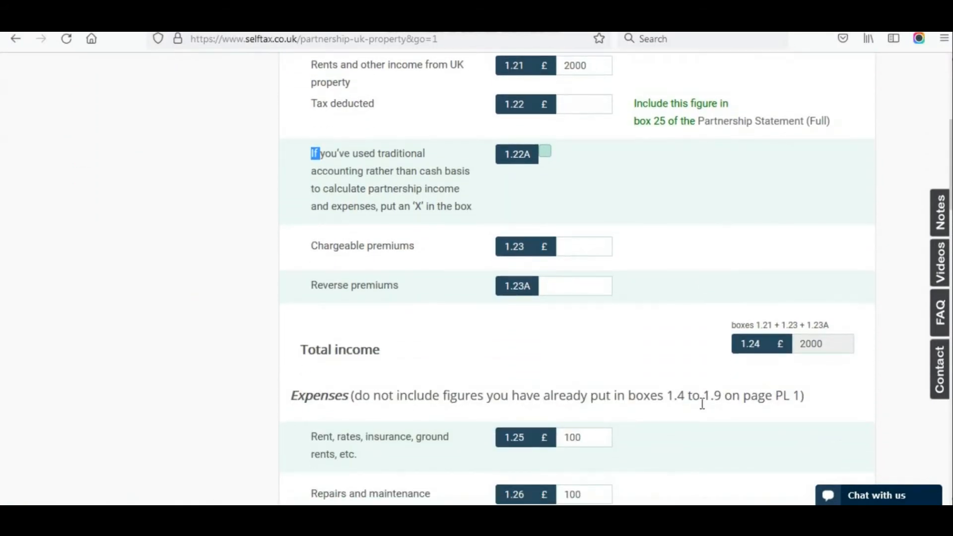
pyautogui.scroll(-5, 704, 409)
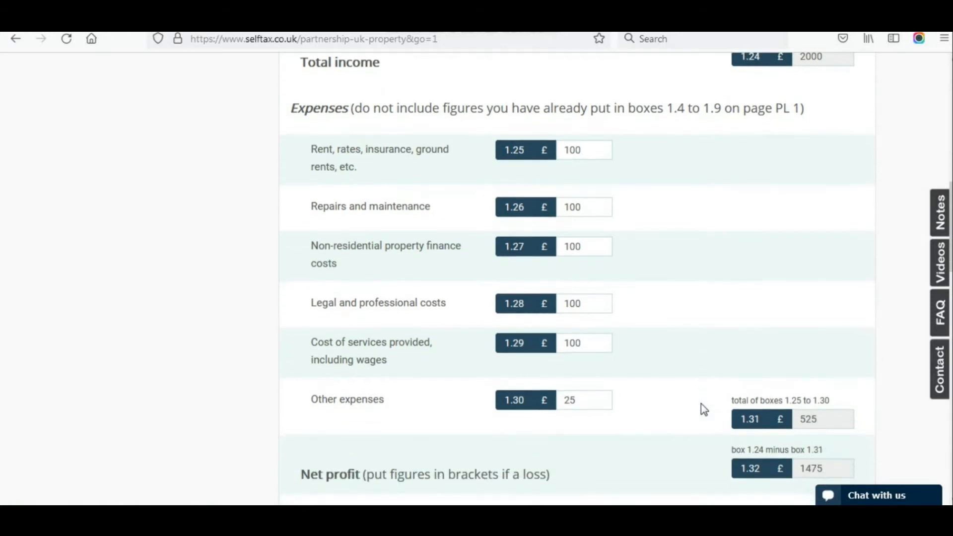
pyautogui.scroll(-10, 704, 410)
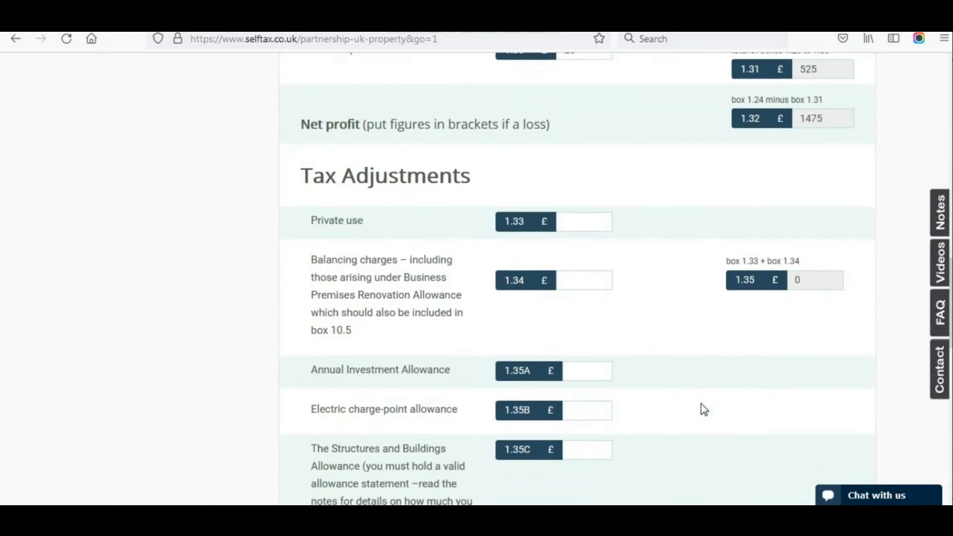
pyautogui.scroll(-3, 702, 410)
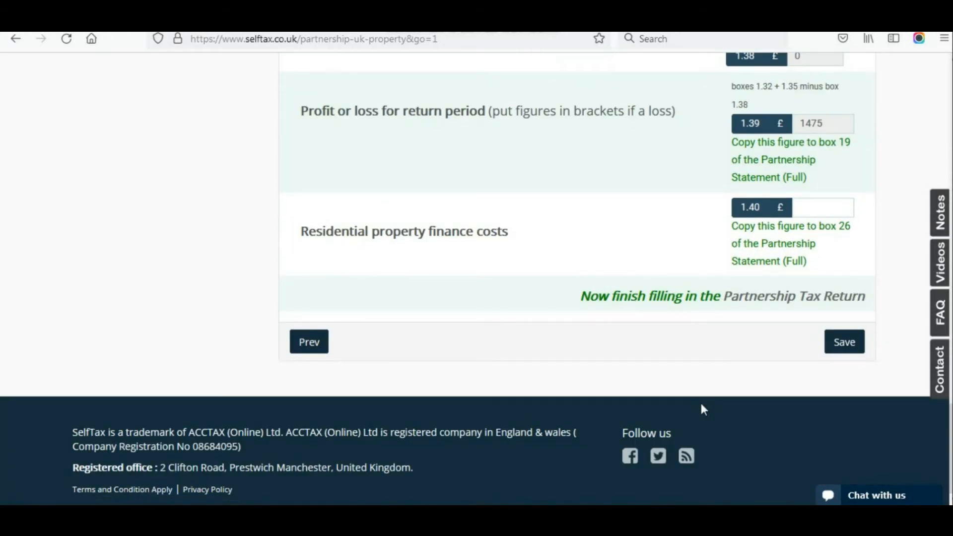
pyautogui.scroll(1, 703, 409)
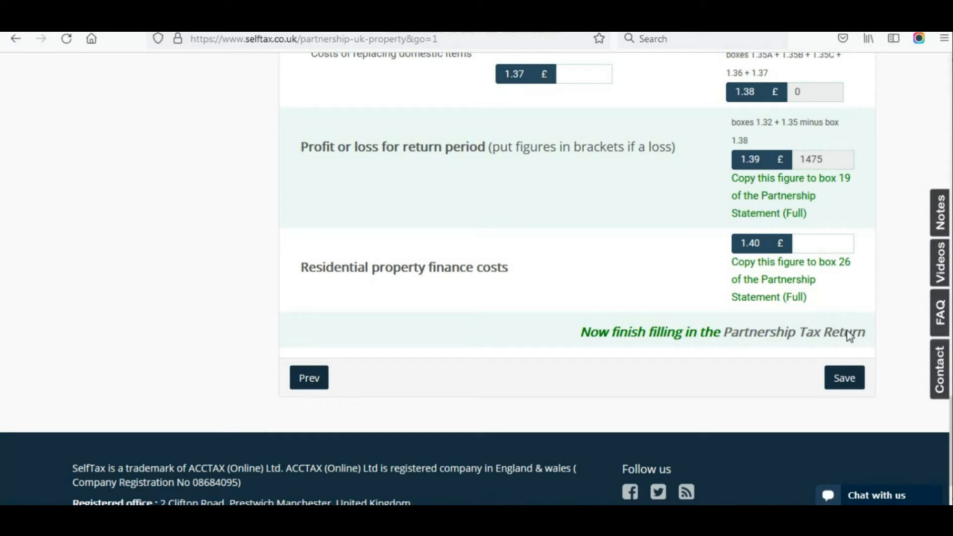
# Step: Save the Partnership UK Property page, return to the main partnership form and save its page 1 questions without changes
pyautogui.click(843, 374)
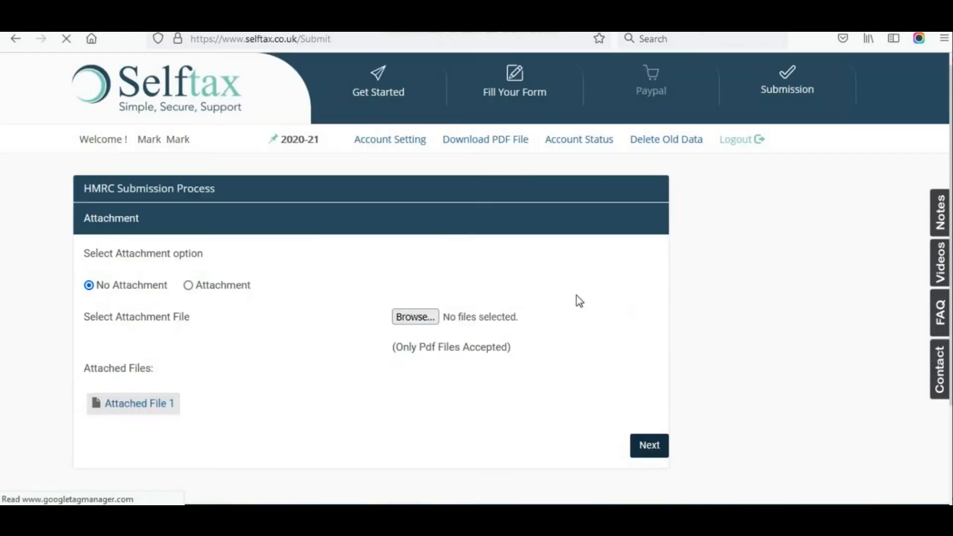
pyautogui.click(510, 94)
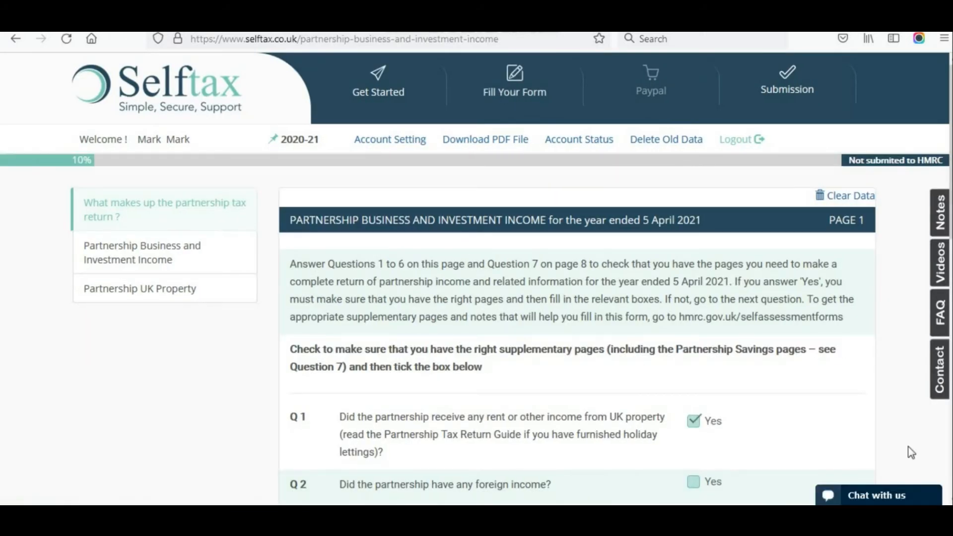
pyautogui.scroll(-8, 912, 452)
pyautogui.scroll(-4, 911, 451)
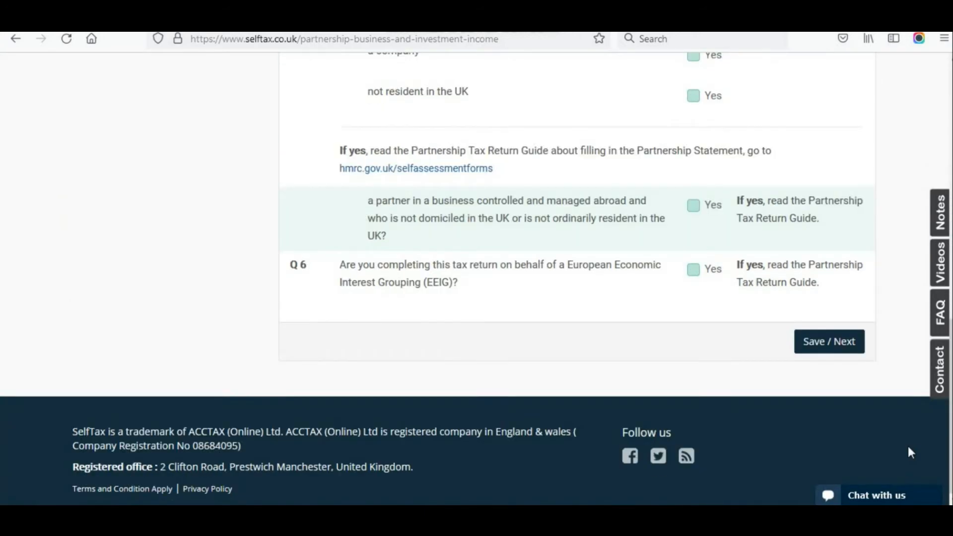
pyautogui.click(834, 344)
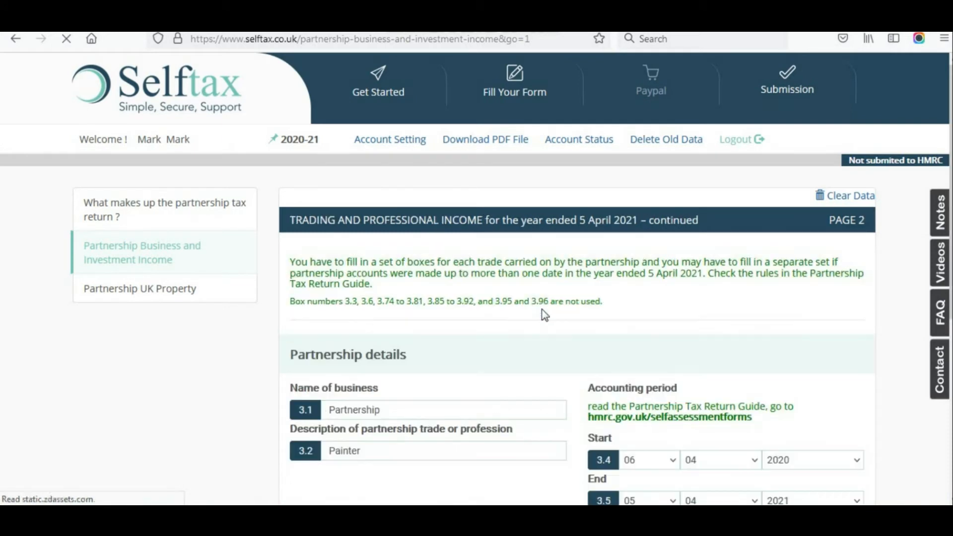
# Step: Check the business details and accounting period, then save them, boxes 3.9 to 3.13 and the annual turnover question without changes
pyautogui.scroll(-4, 542, 310)
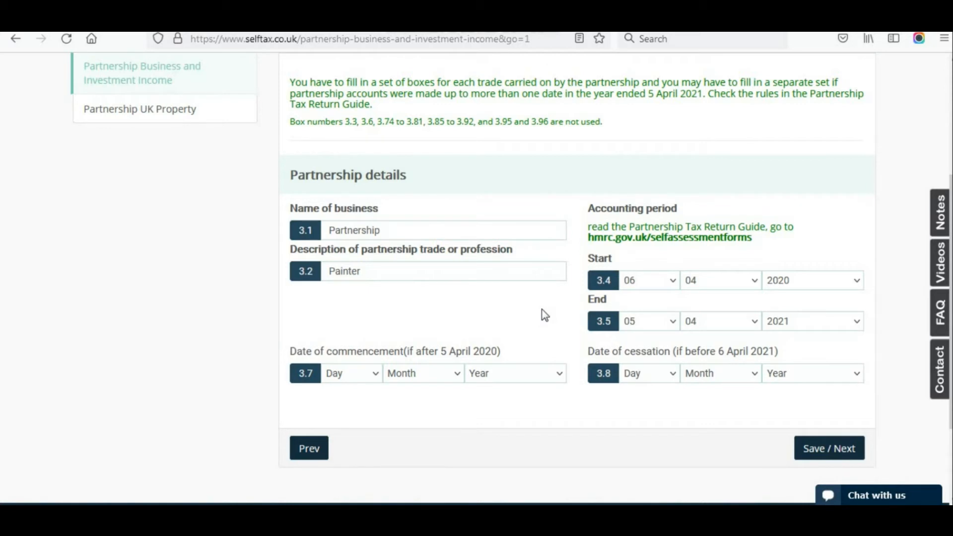
pyautogui.click(828, 459)
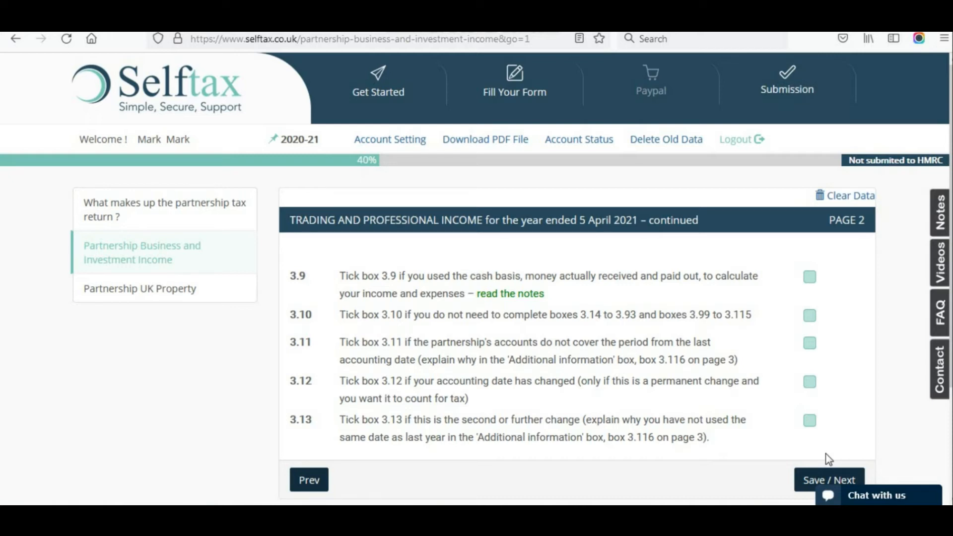
pyautogui.click(808, 480)
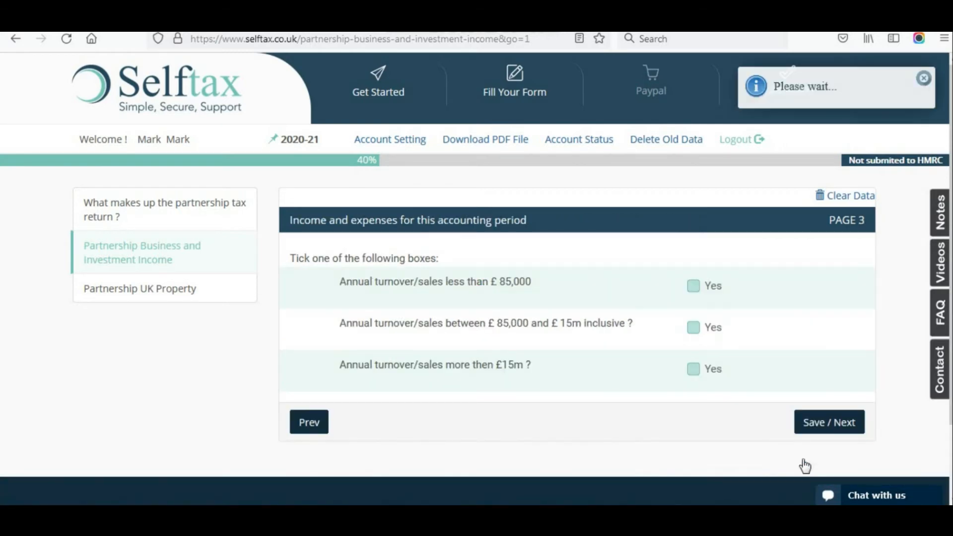
pyautogui.click(818, 428)
# Step: Save the remaining trading and professional income pages, from page 3 through box 3.118, without making entries
pyautogui.scroll(-10, 817, 425)
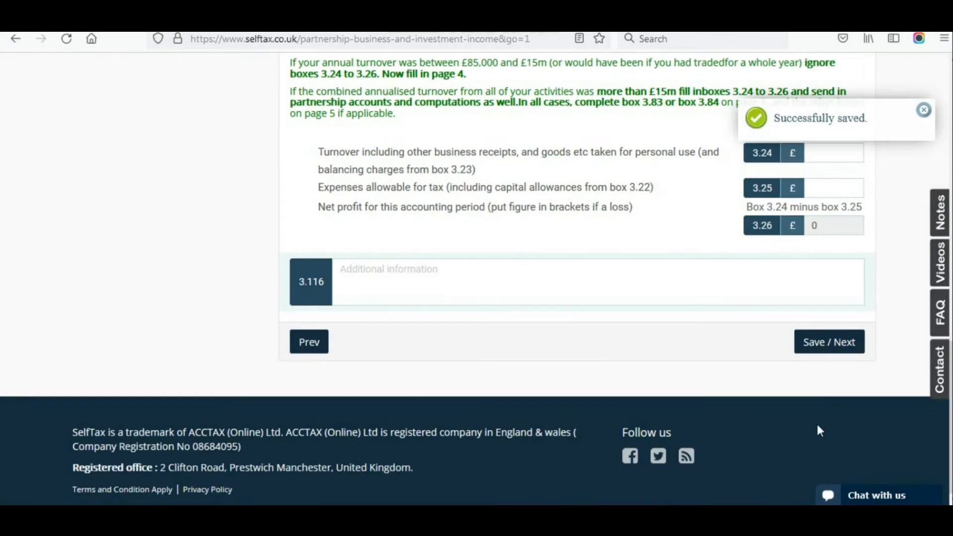
pyautogui.click(819, 340)
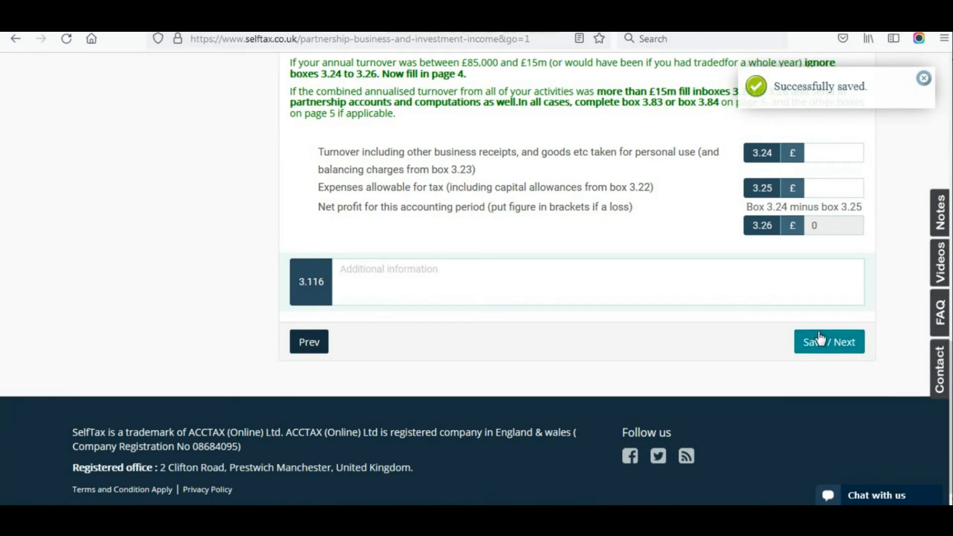
pyautogui.scroll(-15, 818, 332)
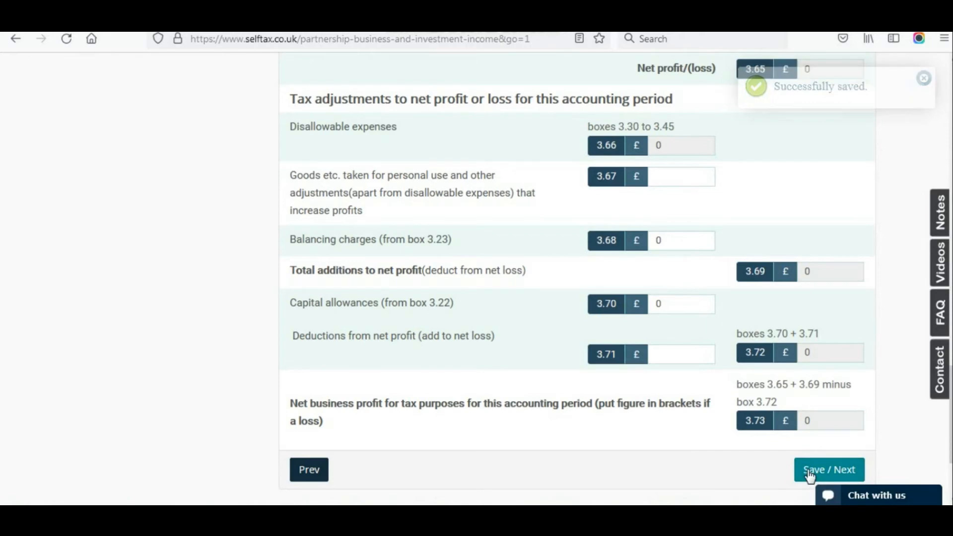
pyautogui.click(811, 469)
pyautogui.scroll(-9, 807, 374)
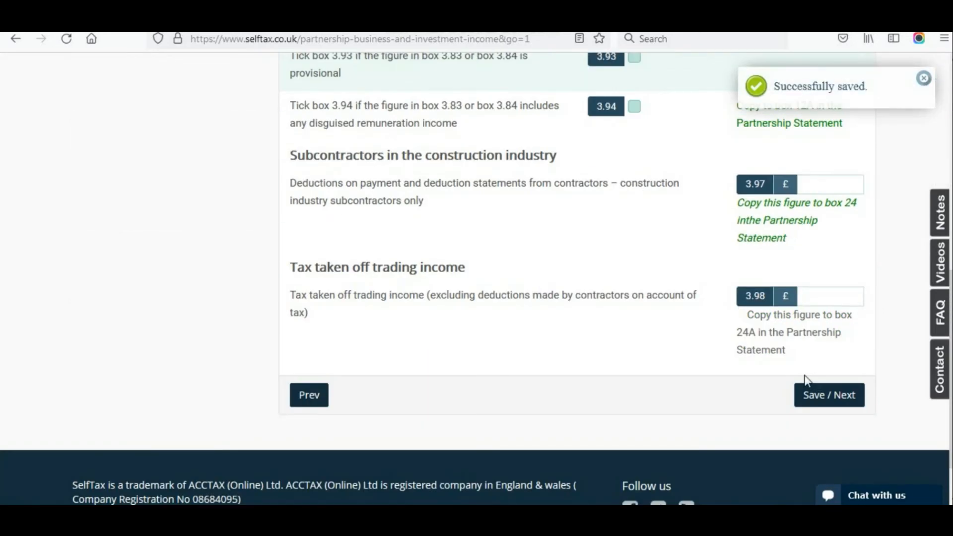
pyautogui.click(812, 401)
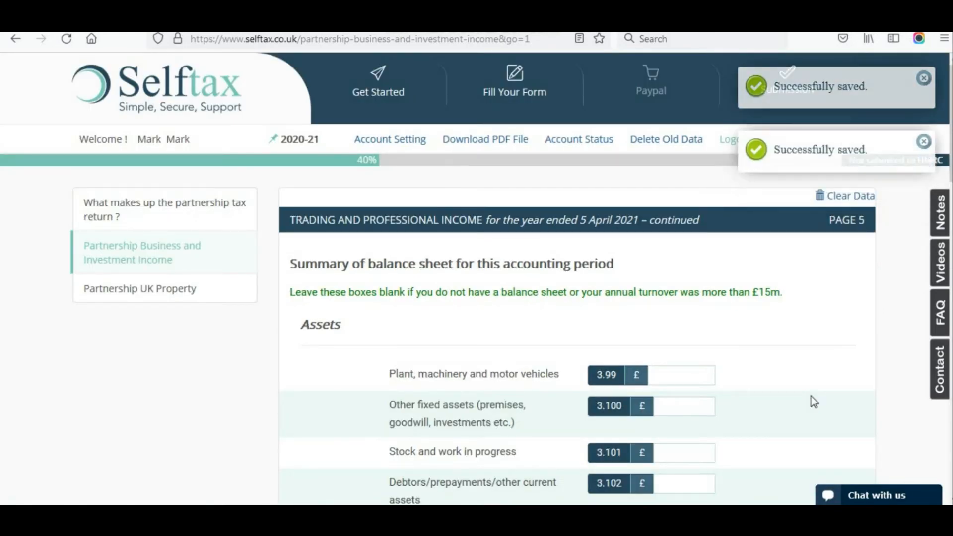
pyautogui.scroll(-10, 811, 399)
pyautogui.scroll(-5, 811, 395)
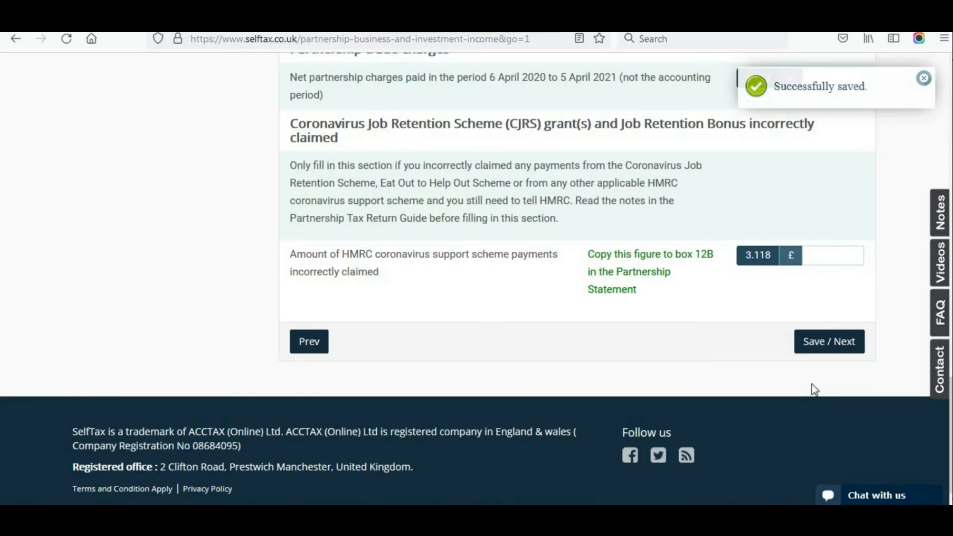
pyautogui.click(821, 342)
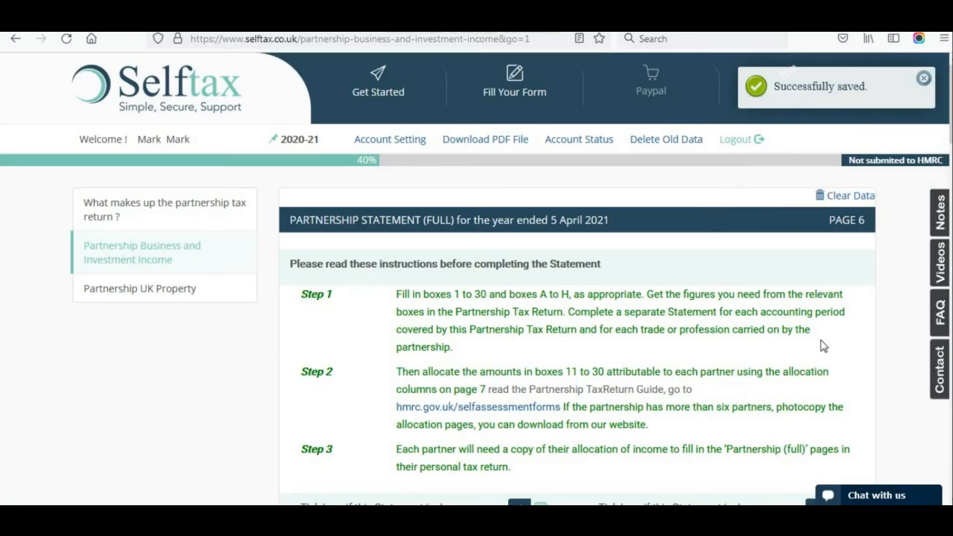
# Step: Review the Partnership Statement (Full) instructions, accounting period and boxes 11 to 30, including UK property profit in box 19, and save the page
pyautogui.scroll(-3, 823, 344)
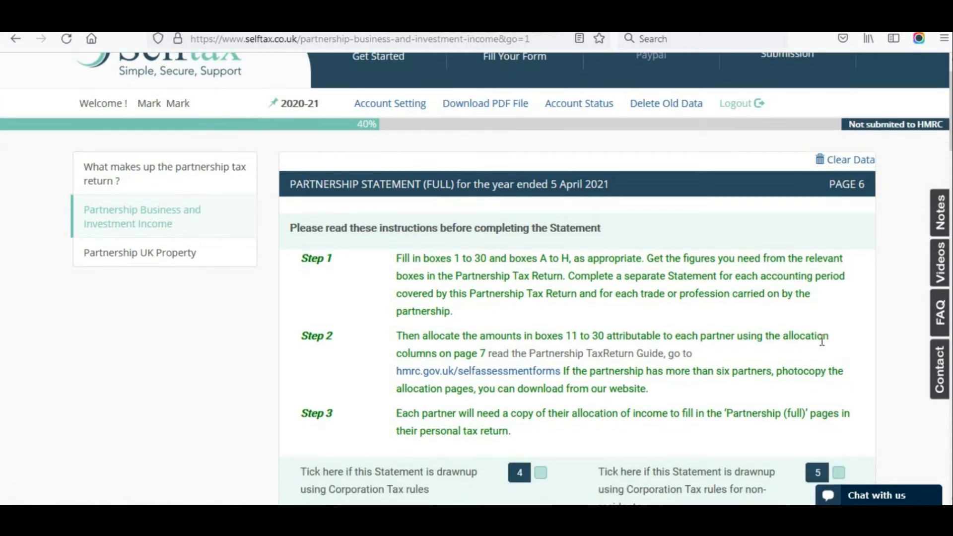
pyautogui.scroll(-4, 822, 341)
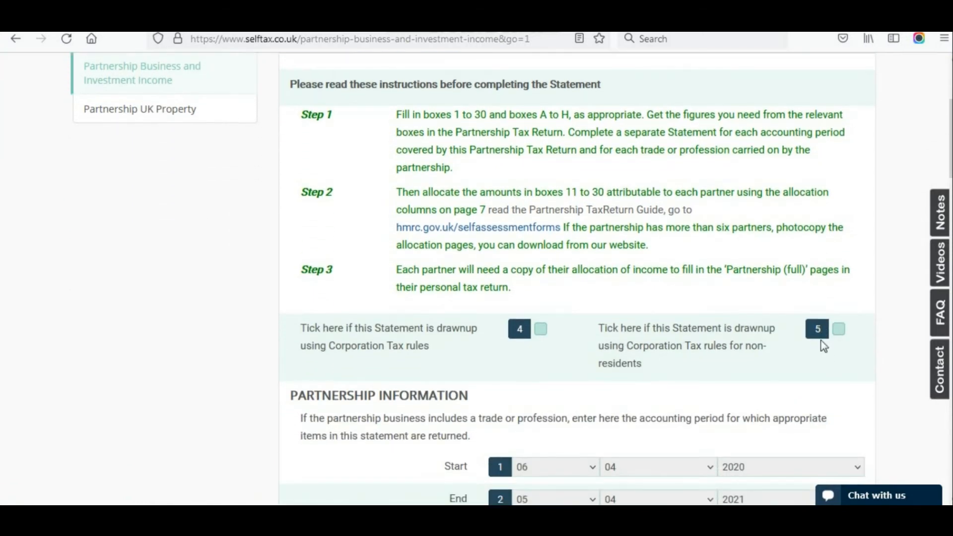
pyautogui.scroll(-6, 822, 343)
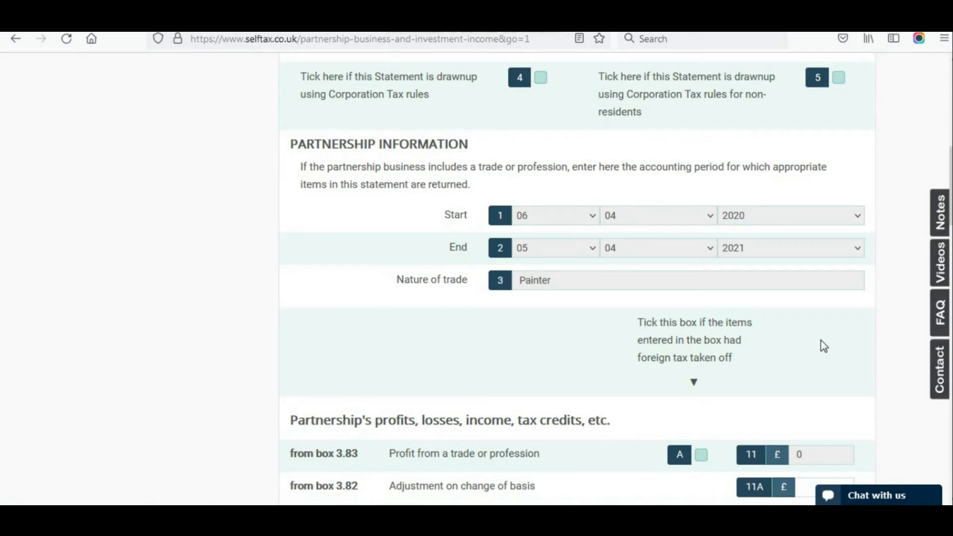
pyautogui.scroll(-6, 824, 346)
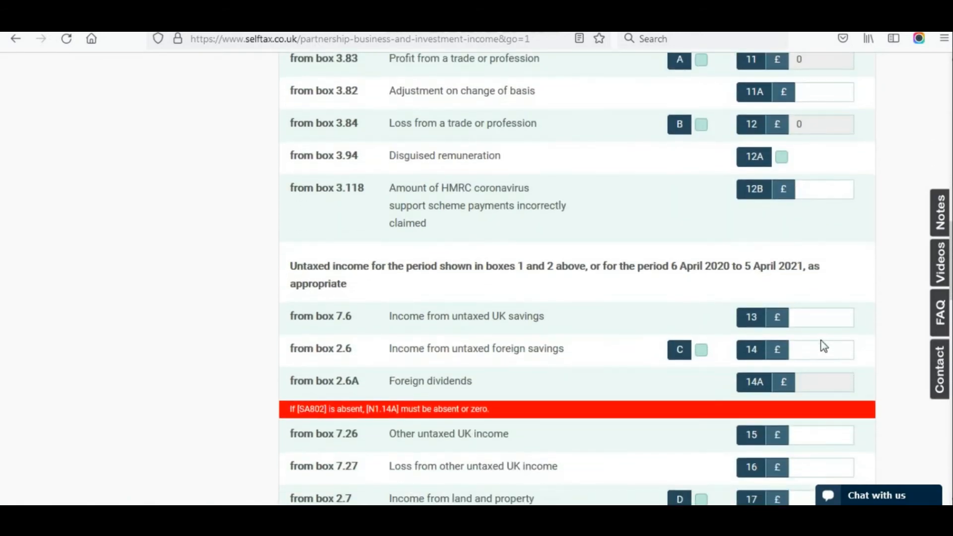
pyautogui.scroll(-4, 822, 345)
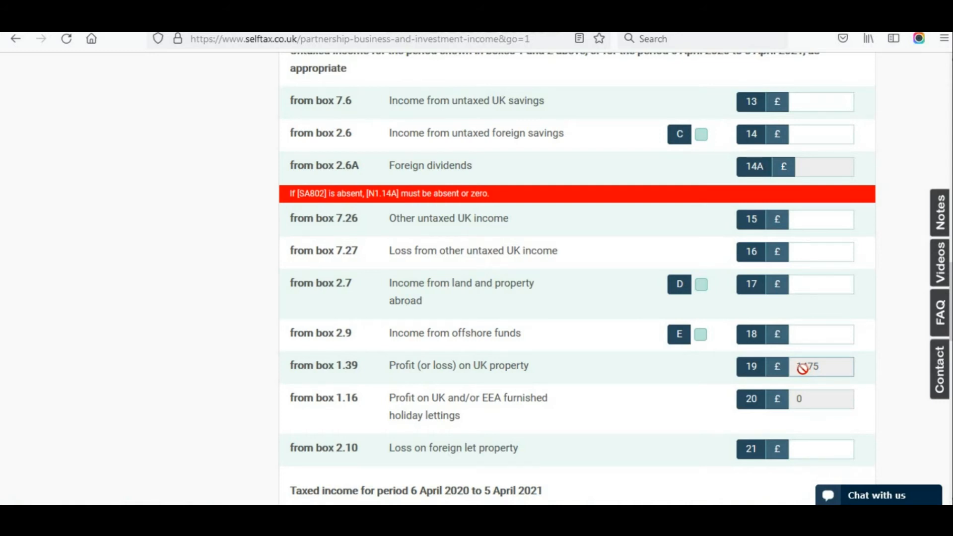
pyautogui.scroll(-10, 871, 399)
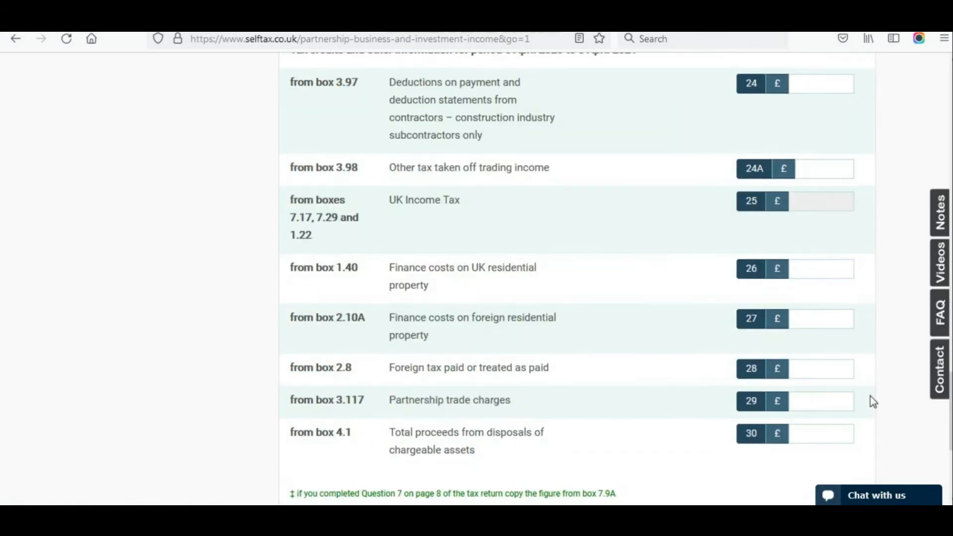
pyautogui.scroll(-5, 873, 402)
pyautogui.click(816, 343)
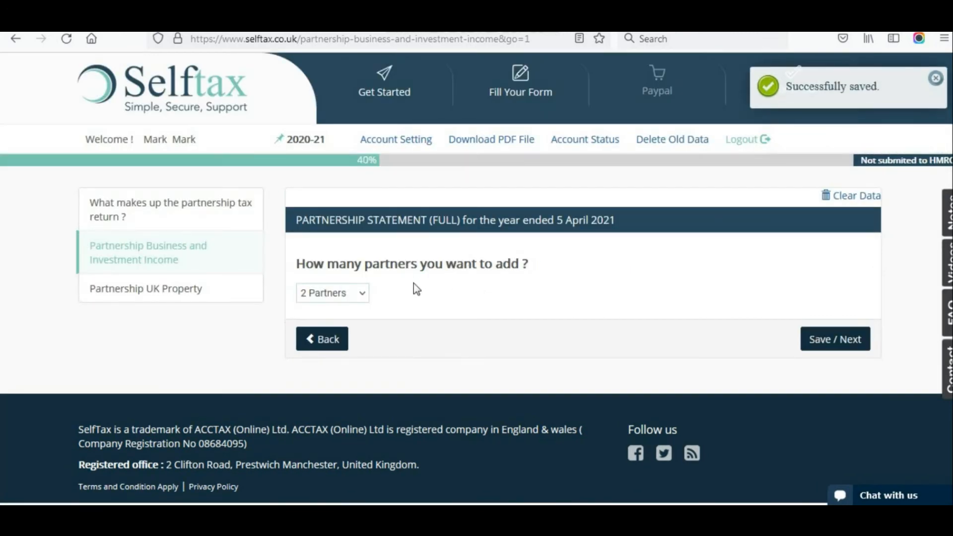
# Step: Save the partner count as 2 Partners and check the required UTR and box 19 fields for Partner 1
pyautogui.click(821, 344)
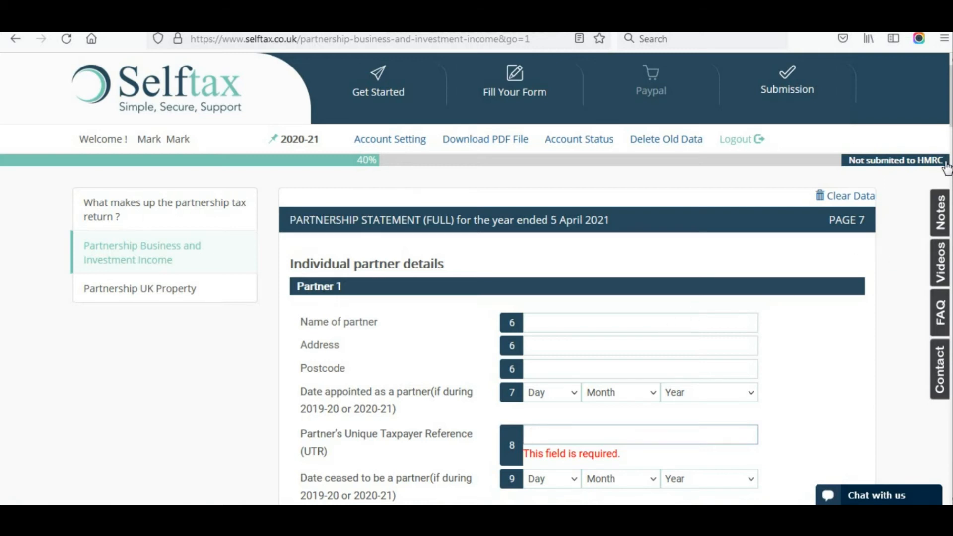
pyautogui.press('Print')
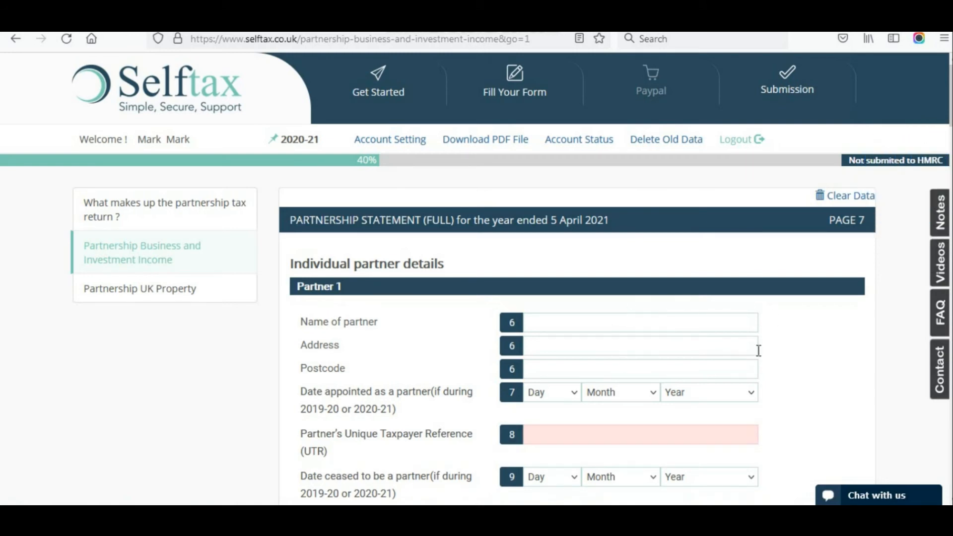
pyautogui.moveTo(950, 110); pyautogui.dragTo(950, 219)
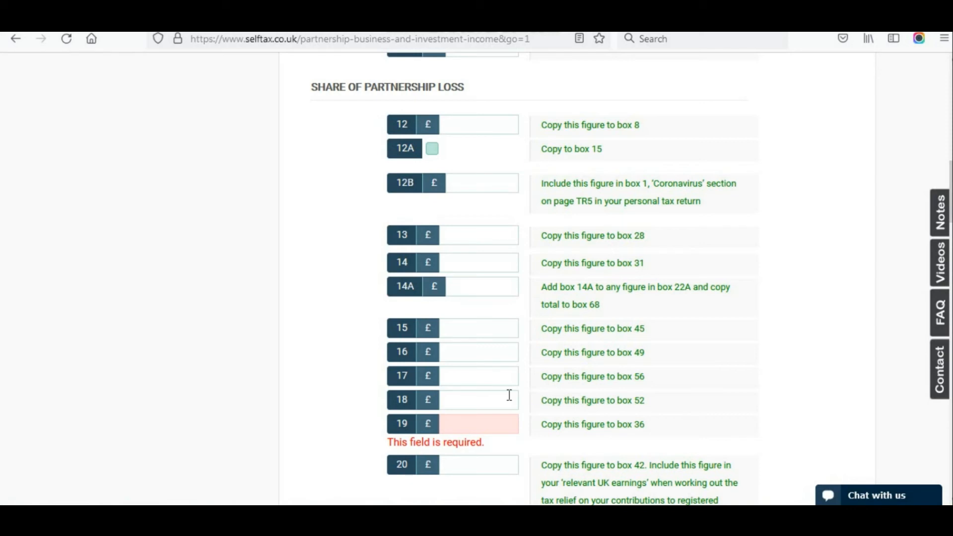
pyautogui.click(460, 421)
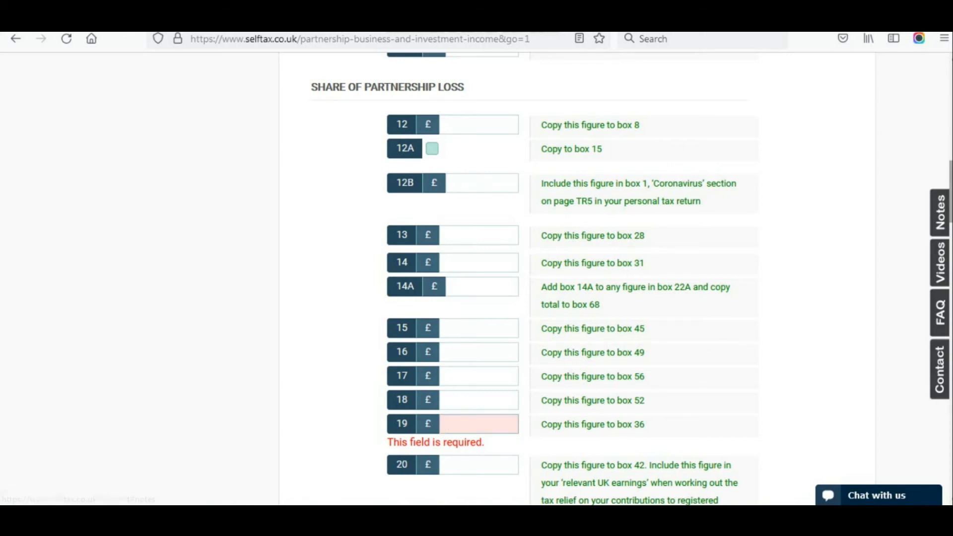
pyautogui.scroll(10, 578, 312)
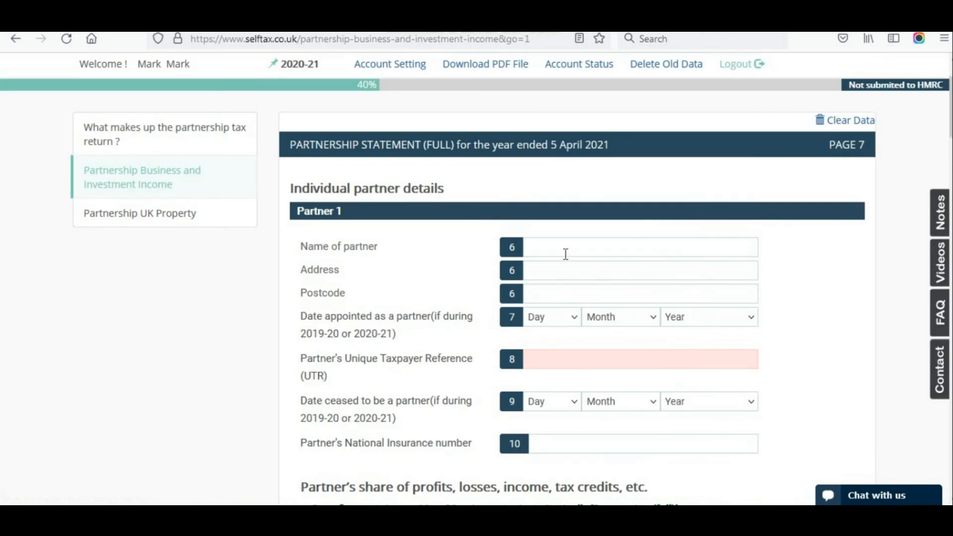
# Step: Fill in Partner 1's full name in box 6 and Unique Taxpayer Reference in box 8
pyautogui.click(565, 254)
pyautogui.click(564, 265)
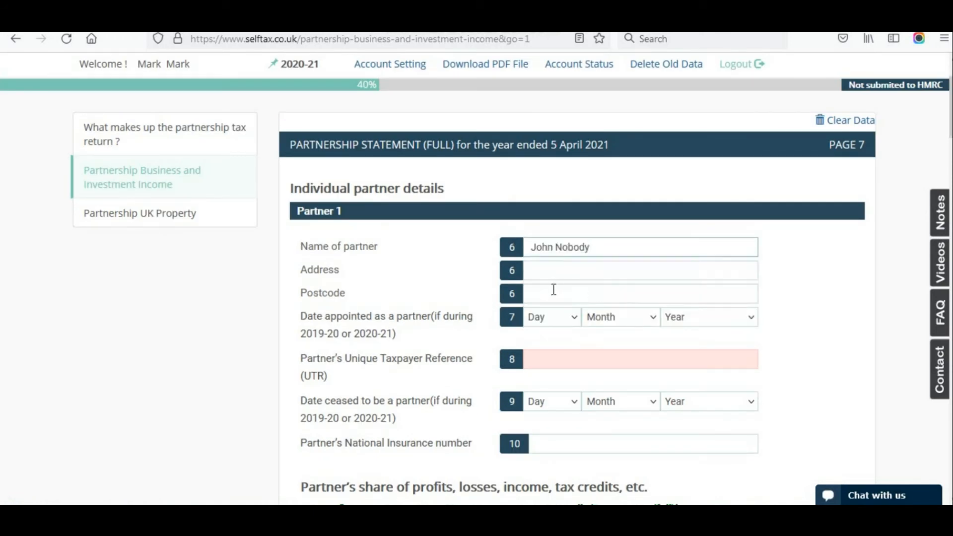
pyautogui.click(549, 359)
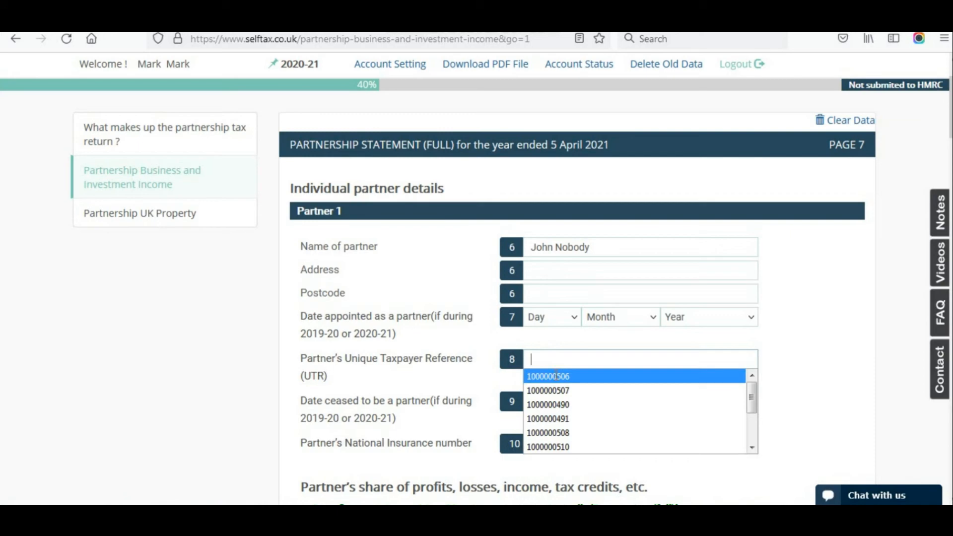
pyautogui.click(555, 376)
# Step: Enter 738 in box 19 as Partner 1's share of the UK property profit
pyautogui.scroll(-8, 555, 377)
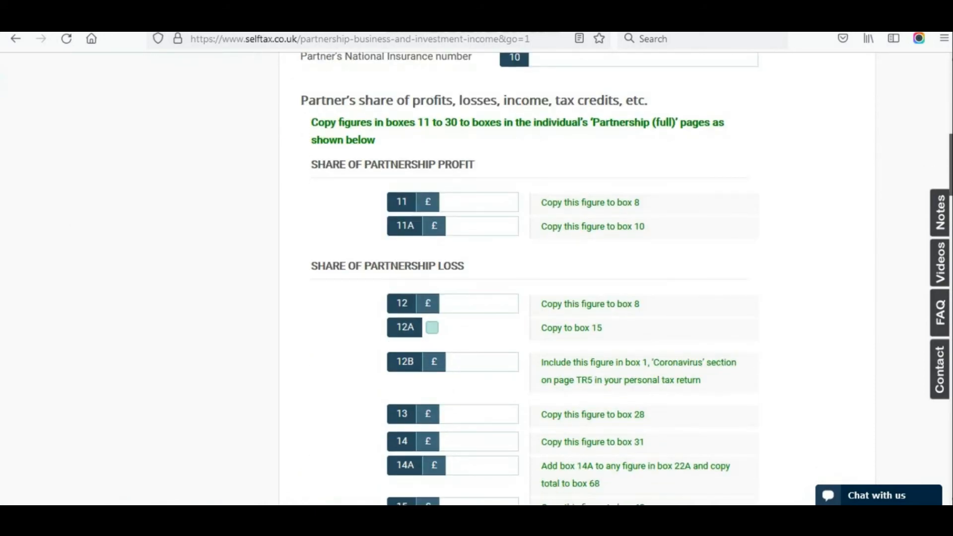
pyautogui.scroll(-8, 582, 204)
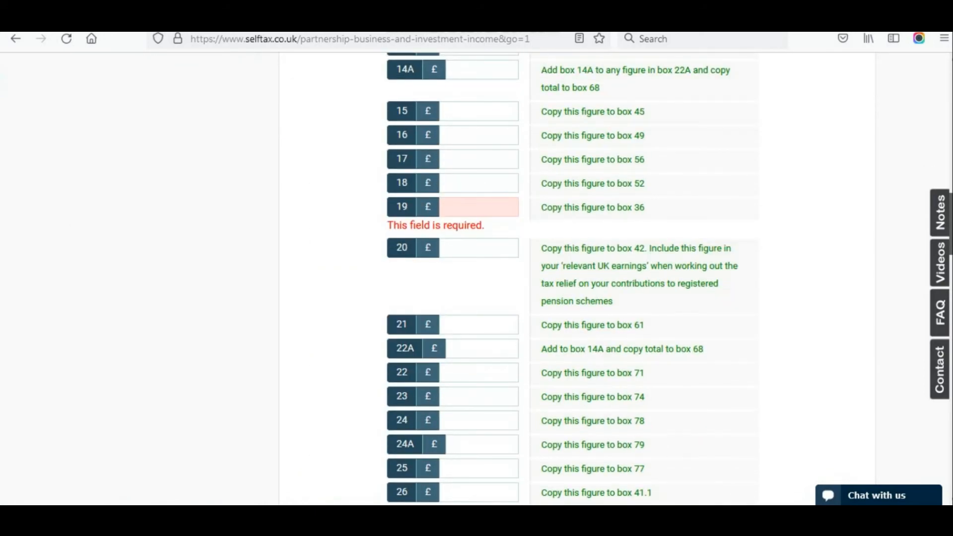
pyautogui.click(477, 207)
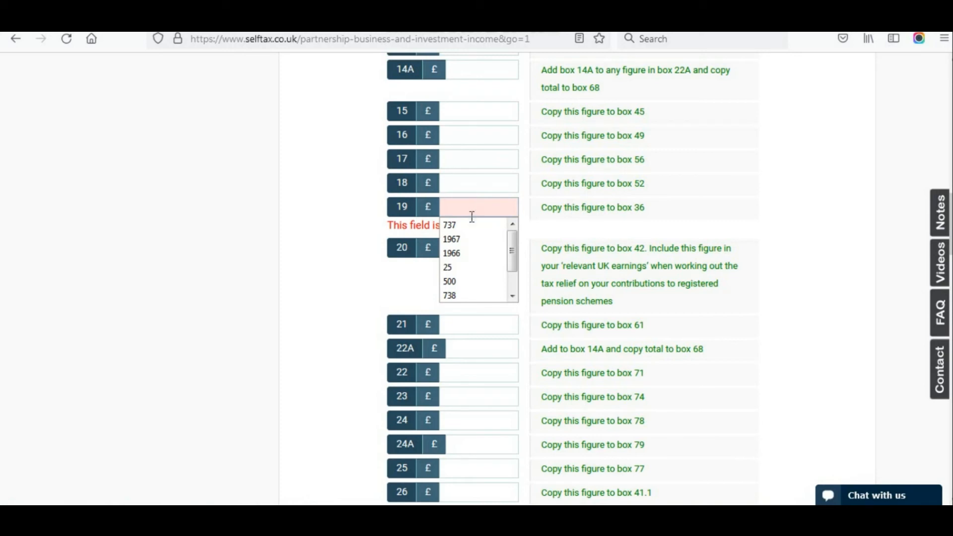
pyautogui.click(473, 226)
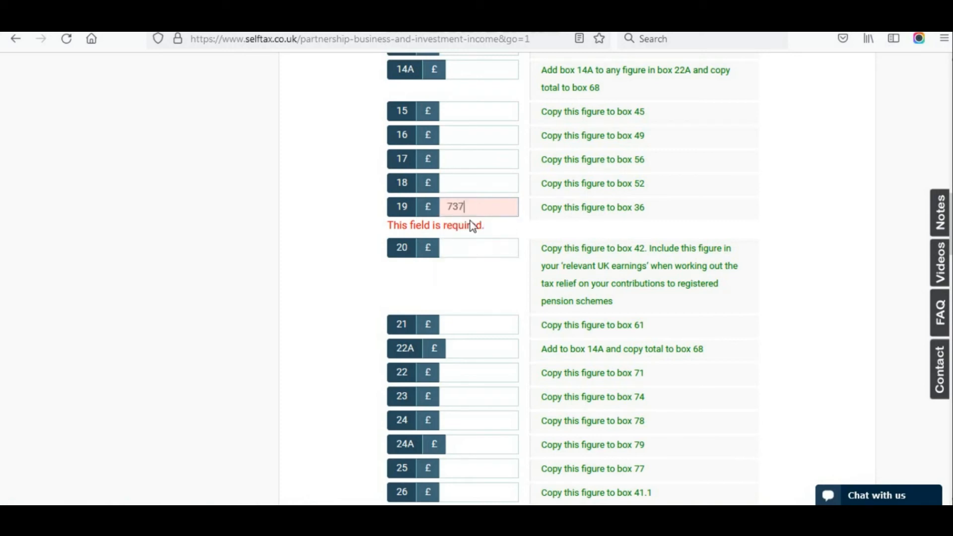
pyautogui.press('BackSpace')
pyautogui.write('8')
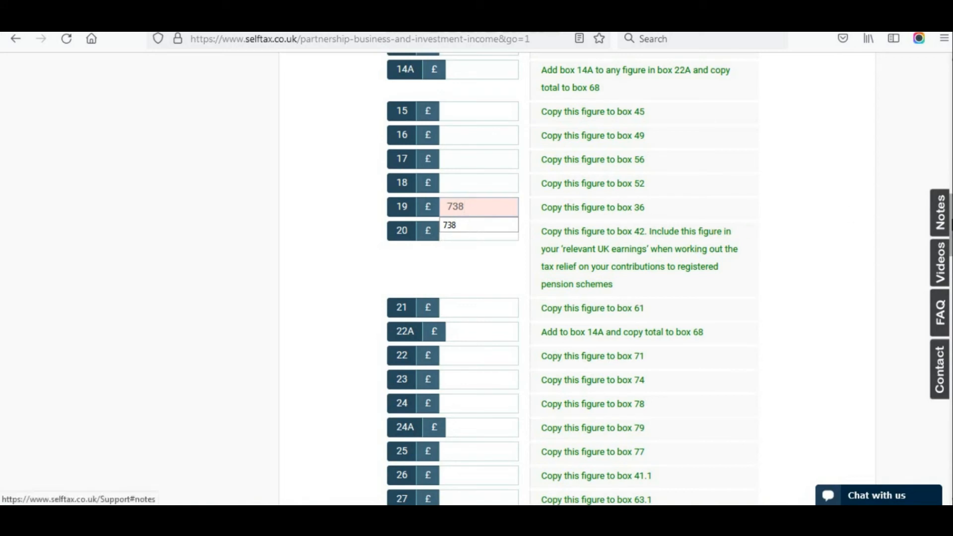
pyautogui.scroll(-8, 621, 278)
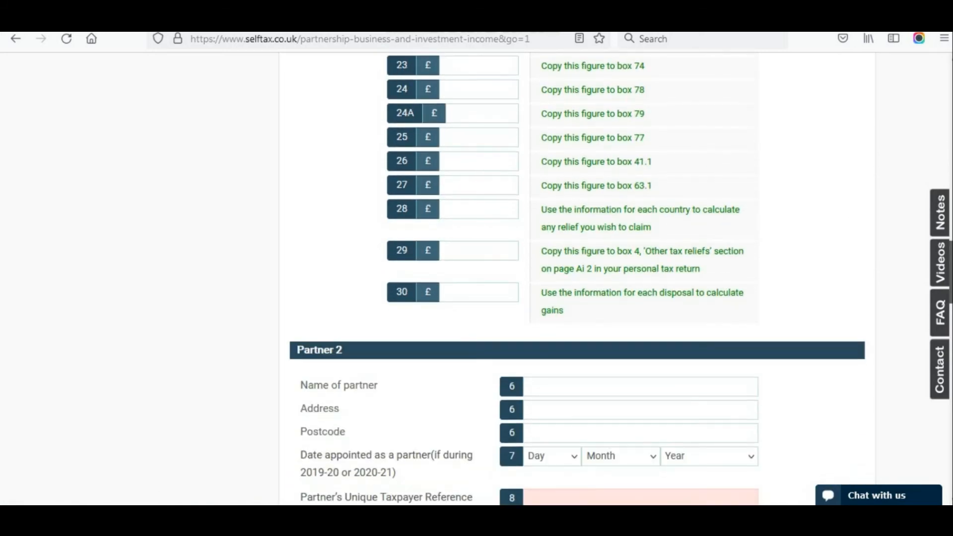
pyautogui.scroll(-3, 621, 277)
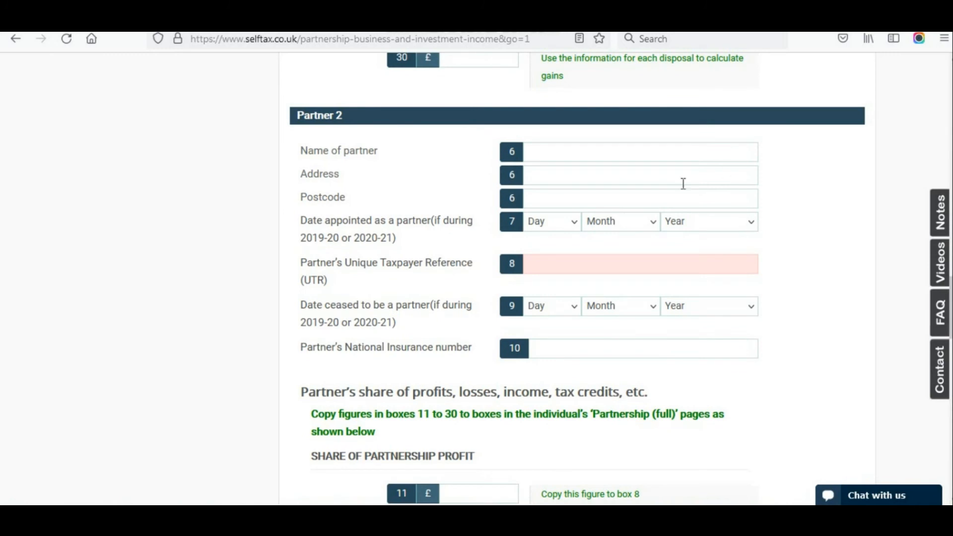
# Step: Fill in Partner 2's full name in box 6 and Unique Taxpayer Reference in box 8
pyautogui.click(557, 153)
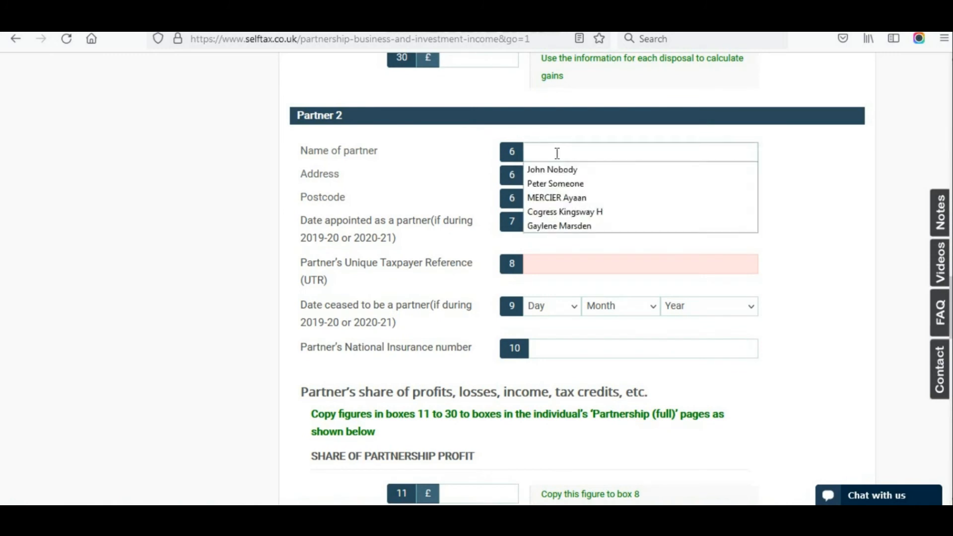
pyautogui.click(558, 183)
pyautogui.click(565, 262)
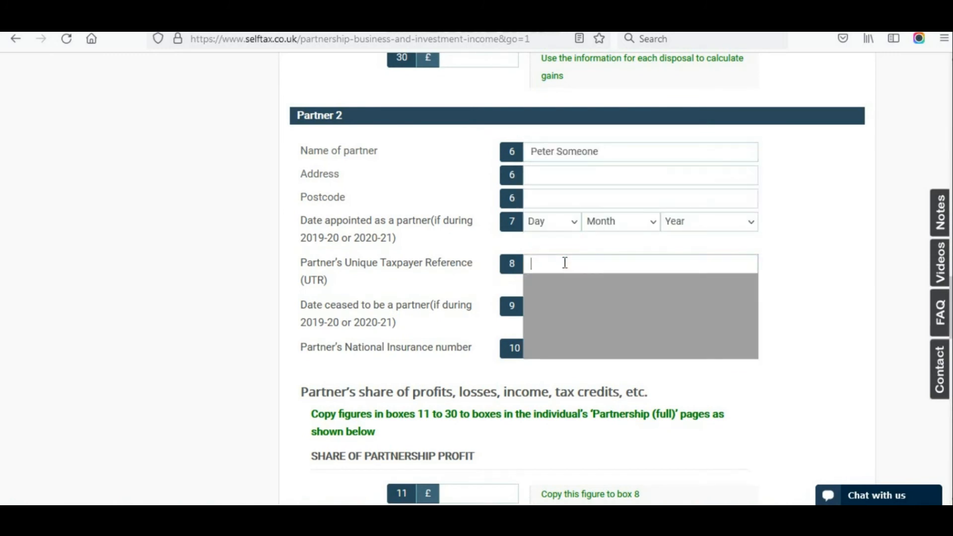
pyautogui.click(555, 309)
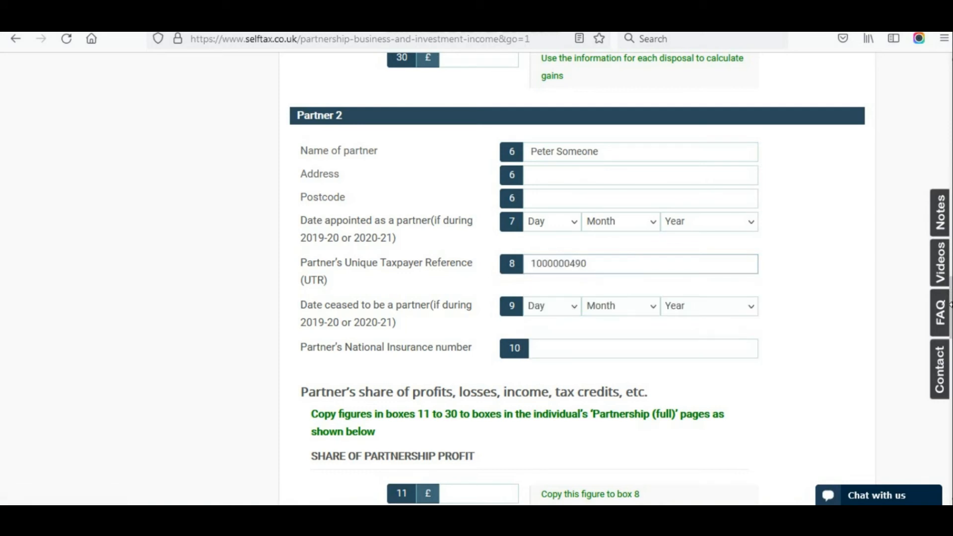
# Step: Enter 737 in box 19 as Partner 2's share of the UK property profit
pyautogui.moveTo(949, 320); pyautogui.dragTo(949, 396)
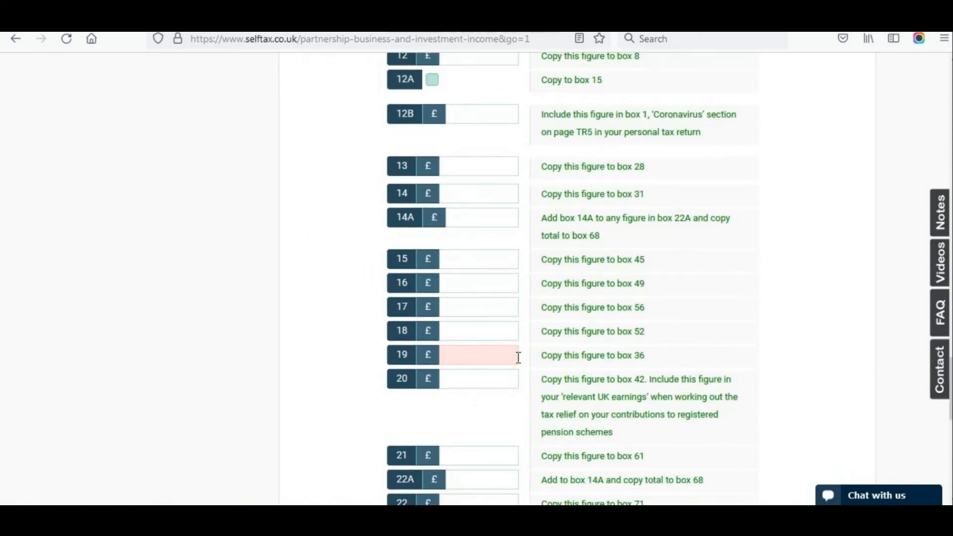
pyautogui.click(467, 358)
pyautogui.click(467, 371)
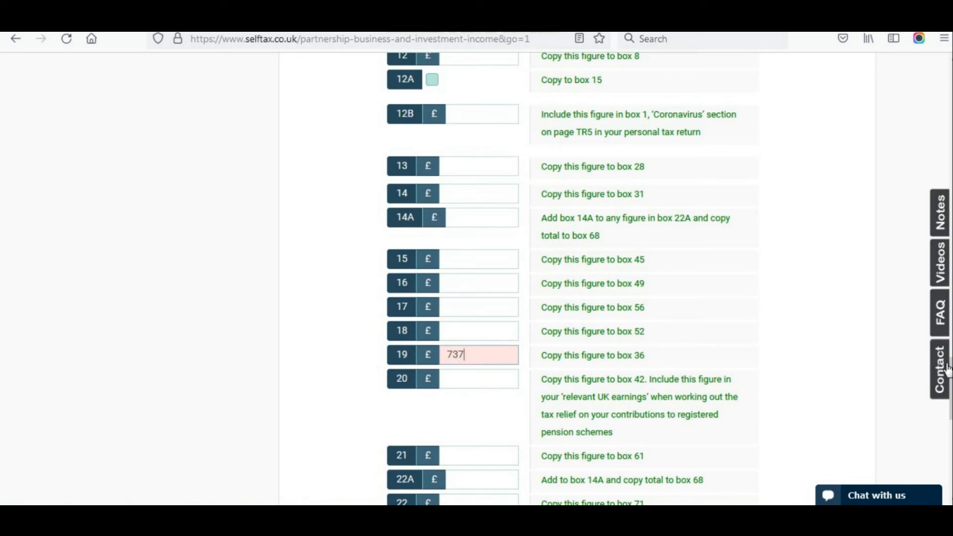
# Step: Change Partner 1's share of the UK property profit in box 19 to 737
pyautogui.moveTo(950, 391); pyautogui.dragTo(950, 460)
pyautogui.moveTo(950, 280); pyautogui.dragTo(950, 316)
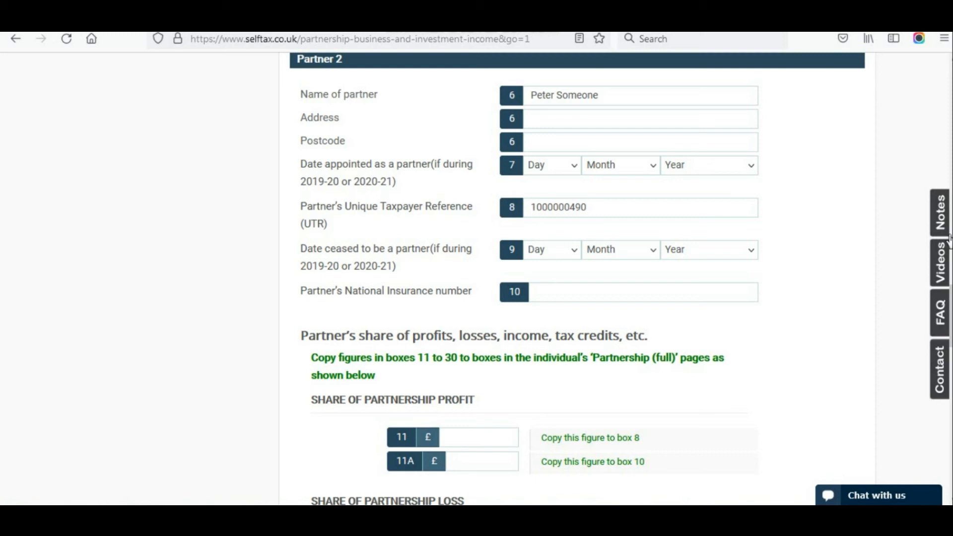
pyautogui.scroll(3, 576, 278)
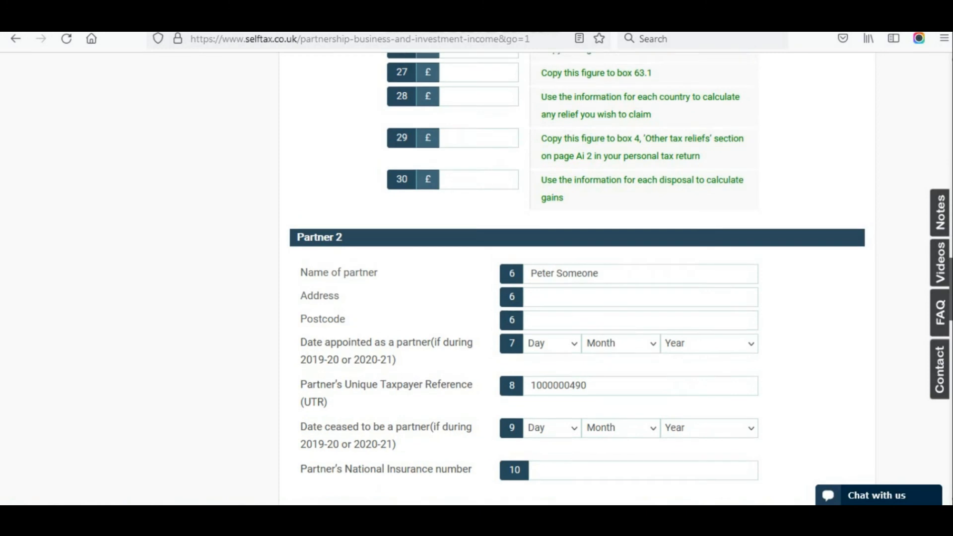
pyautogui.scroll(-14, 575, 278)
pyautogui.scroll(3, 575, 278)
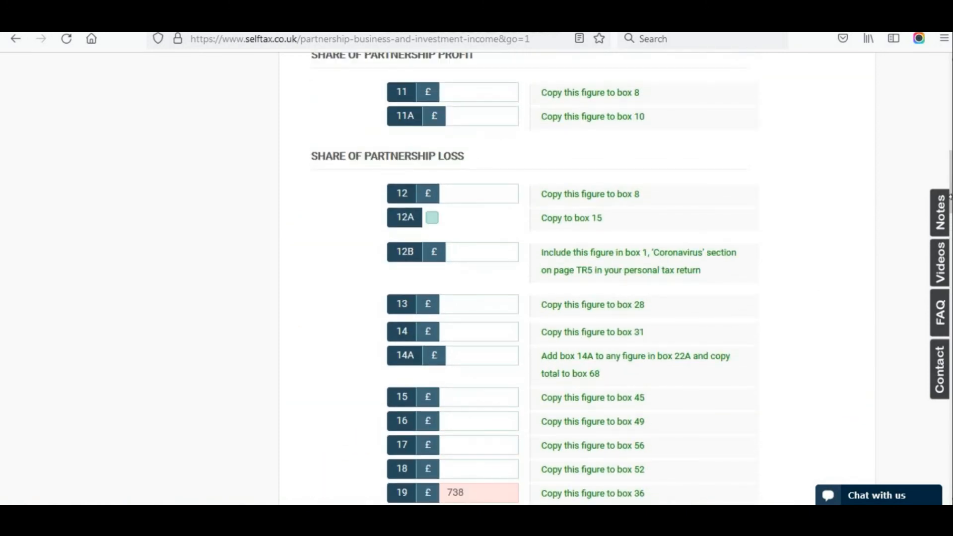
pyautogui.scroll(-4, 598, 249)
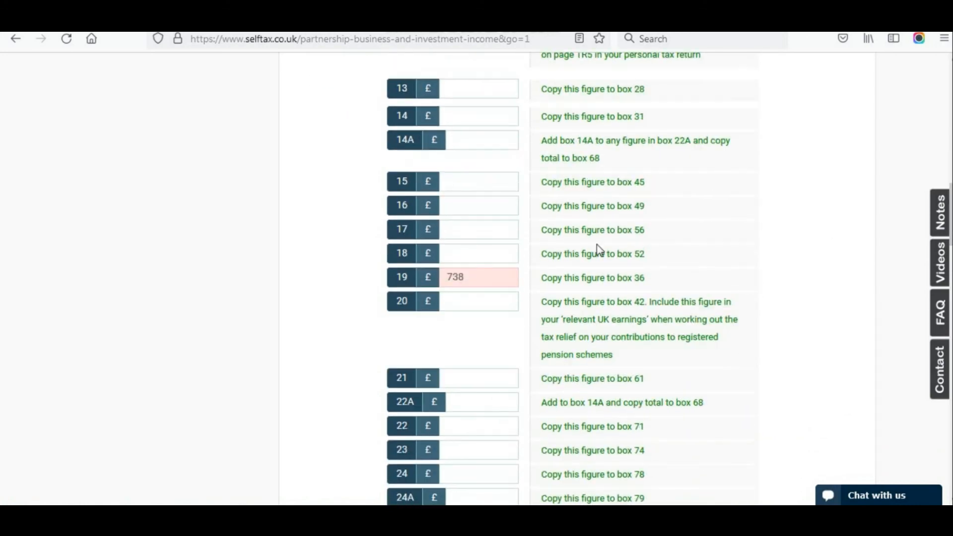
pyautogui.click(491, 278)
pyautogui.press('BackSpace')
pyautogui.write('7')
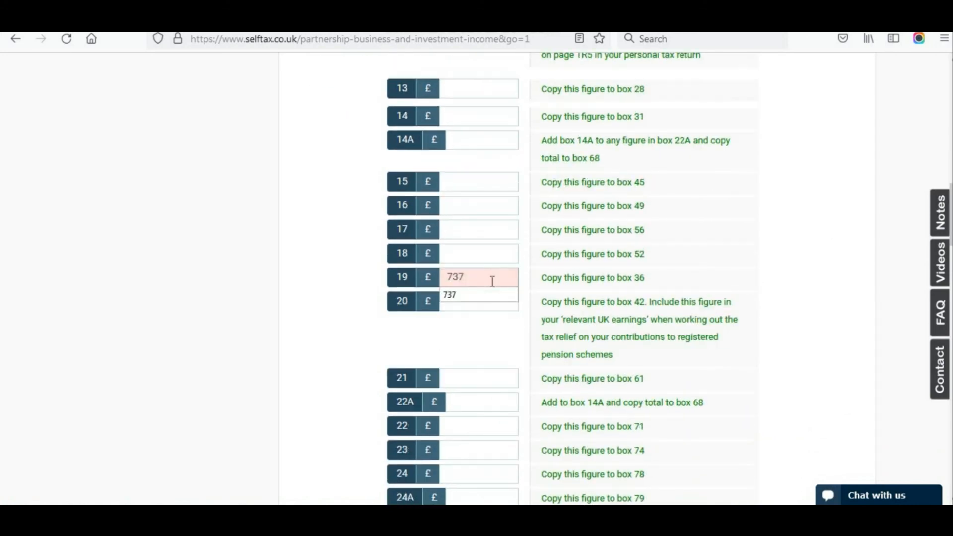
# Step: Try to save the Partnership Statement with 737 allocated to each partner in box 19
pyautogui.click(950, 268)
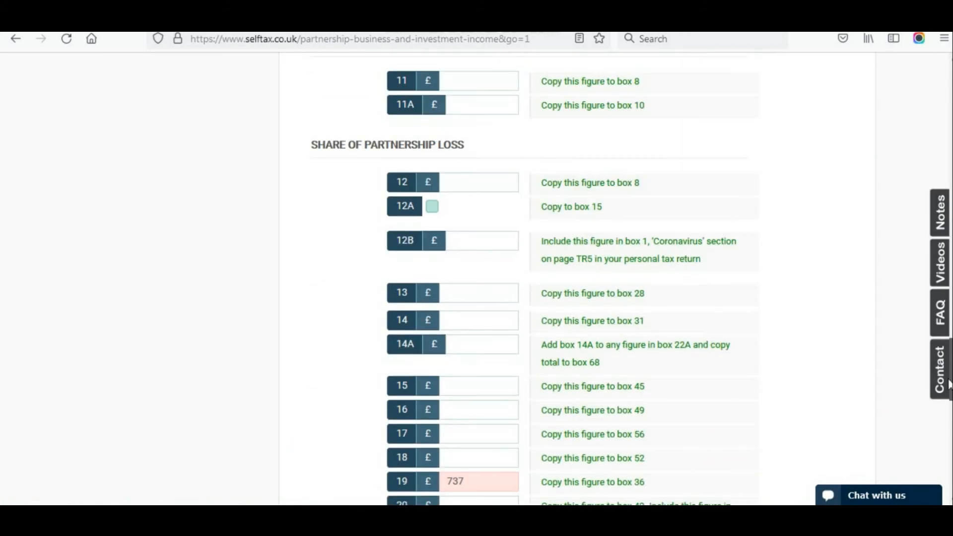
pyautogui.scroll(-10, 823, 372)
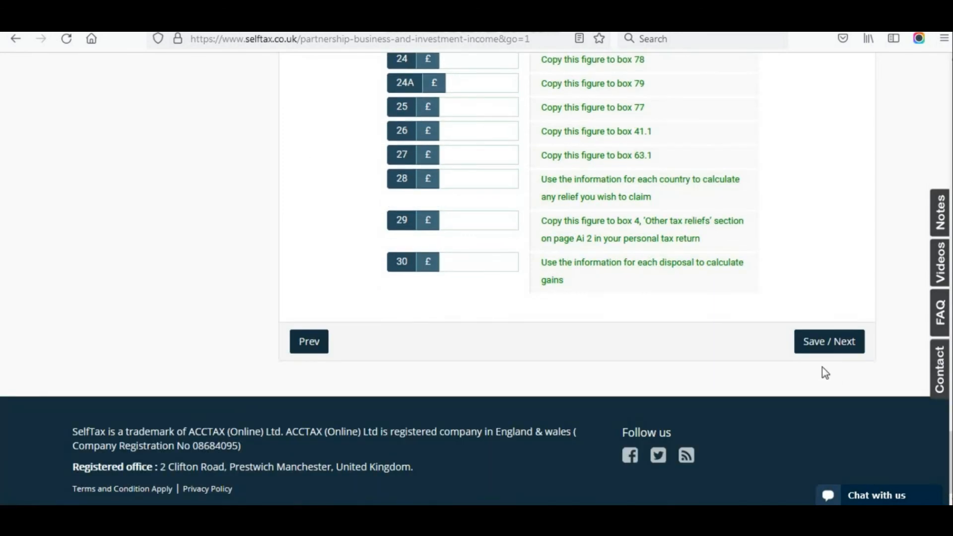
pyautogui.click(821, 345)
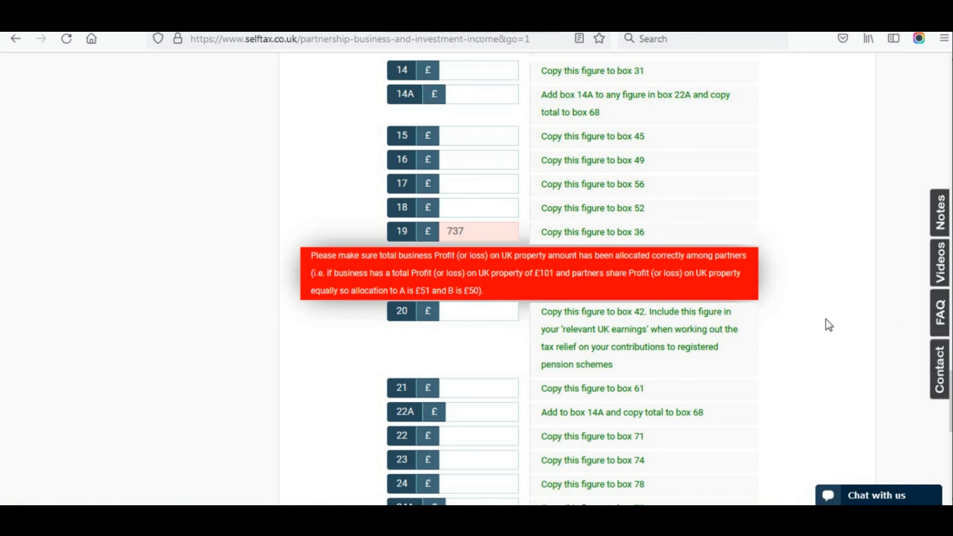
# Step: Correct Partner 2's UK property profit share in box 19 to 738 and save the Partnership Statement
pyautogui.click(510, 235)
pyautogui.press('BackSpace')
pyautogui.write('8')
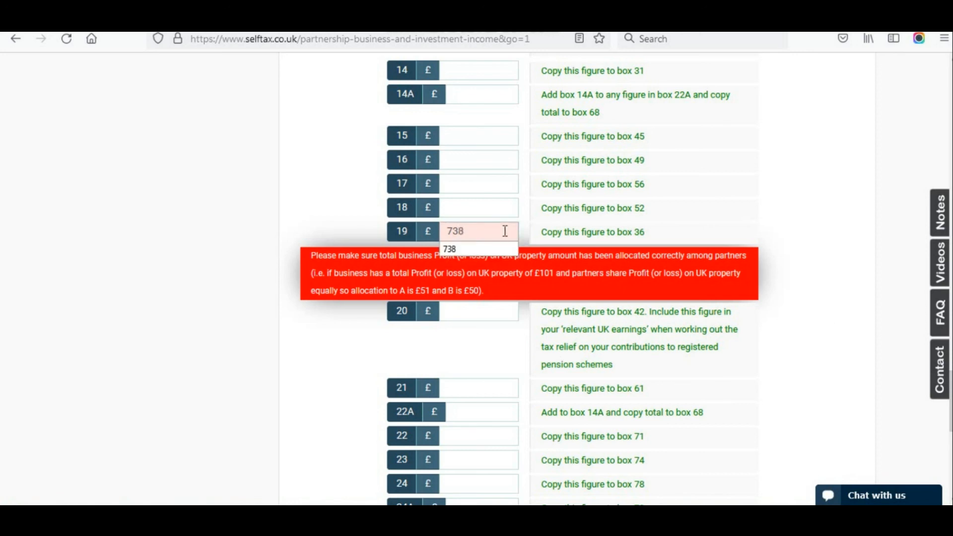
pyautogui.scroll(-8, 805, 311)
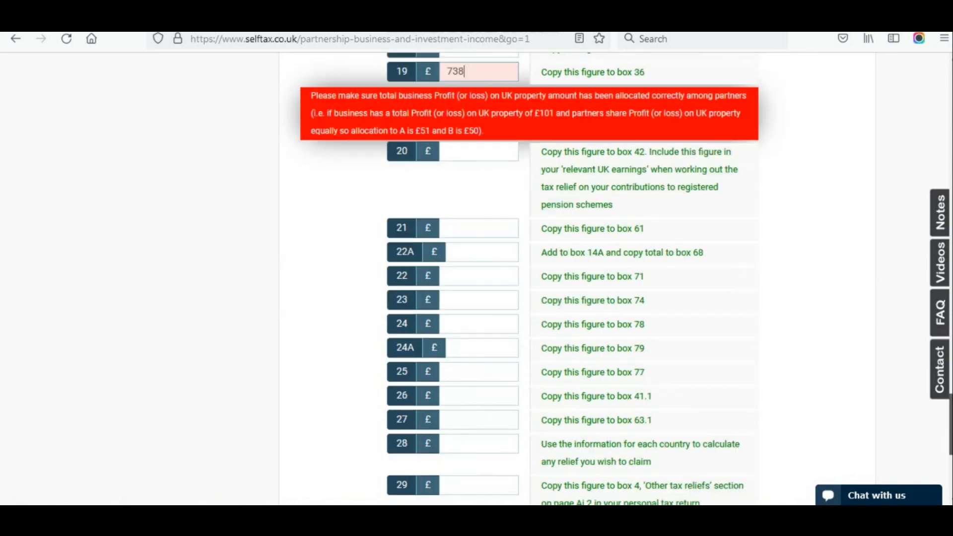
pyautogui.click(838, 344)
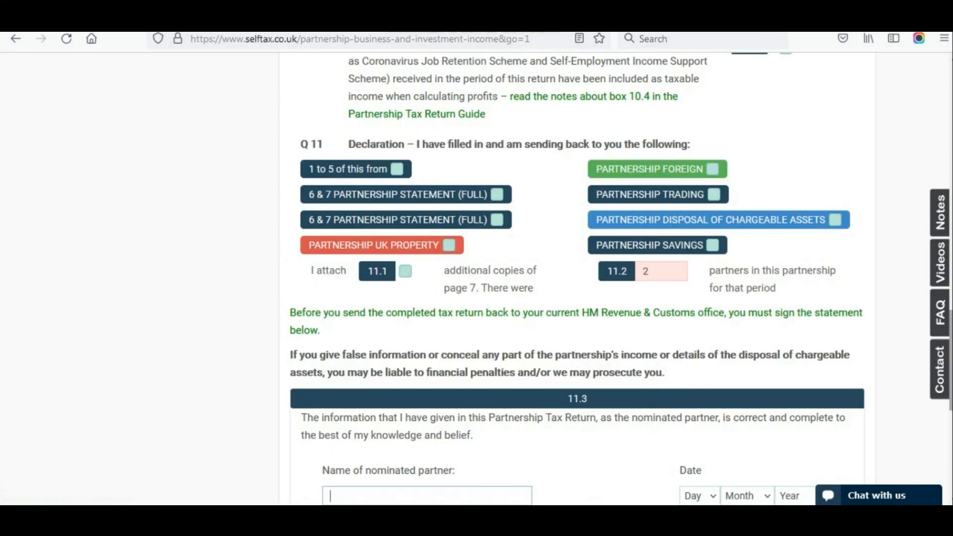
# Step: Review questions 7 to 11 of the return, from untaxed interest and contact details to the declaration
pyautogui.scroll(2, 938, 367)
pyautogui.scroll(10, 577, 278)
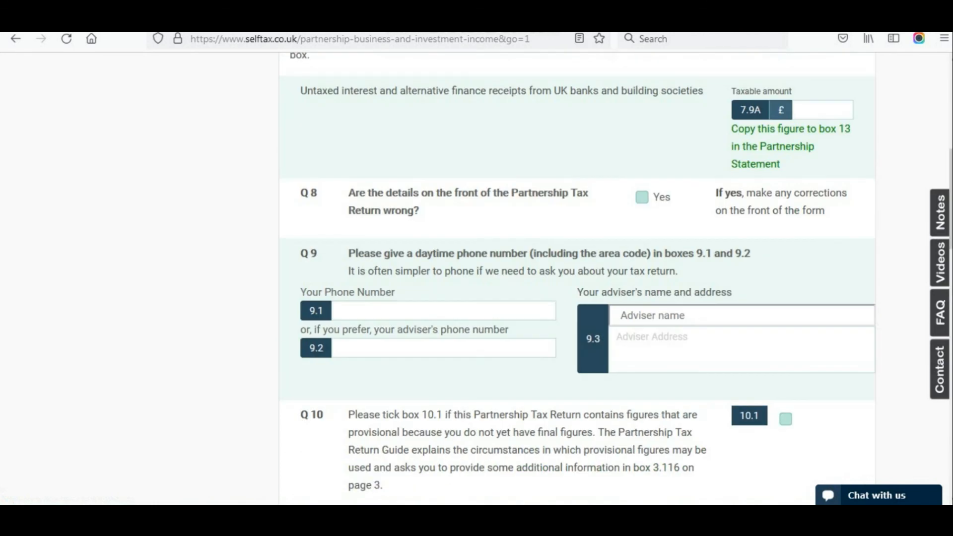